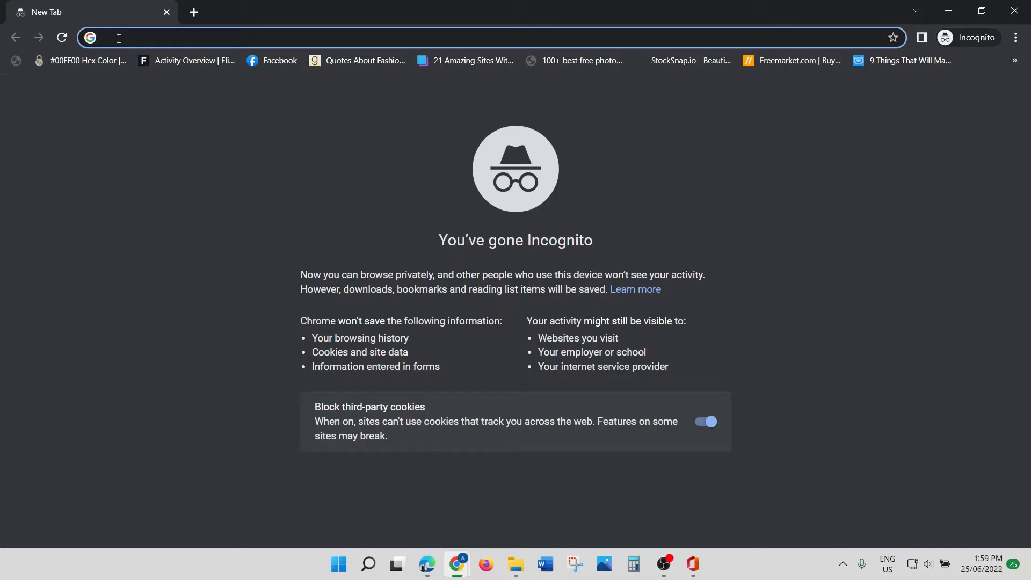
Step: Go to office.com in the Incognito Chrome tab
{"action": "type", "text": "o"}
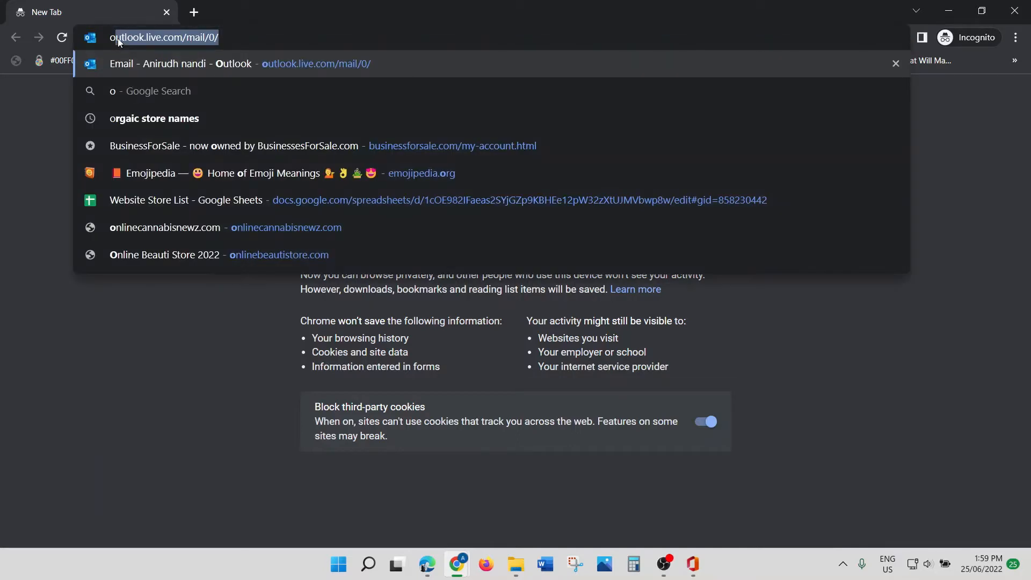
{"action": "type", "text": "ffice"}
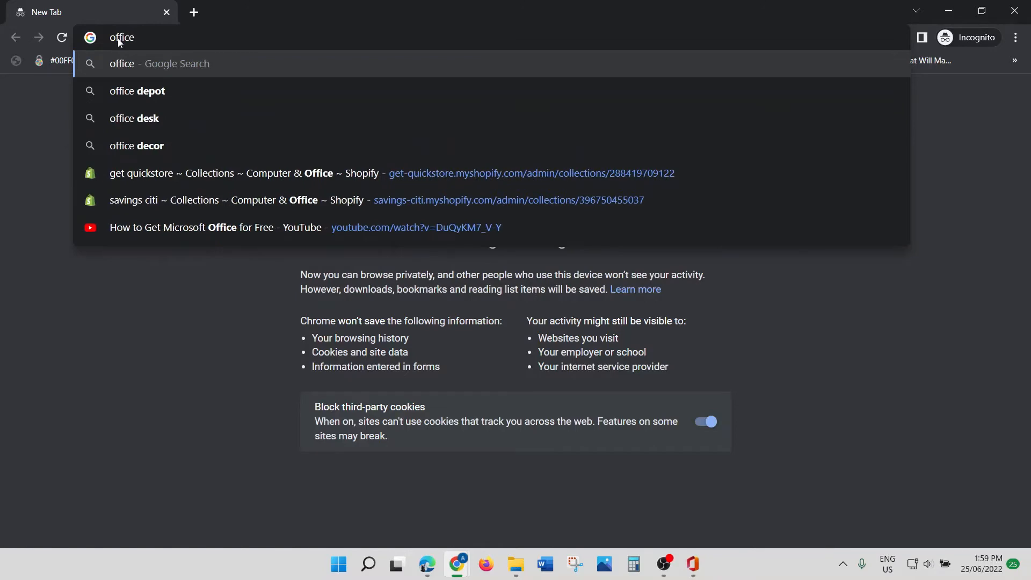
{"action": "type", "text": ".com"}
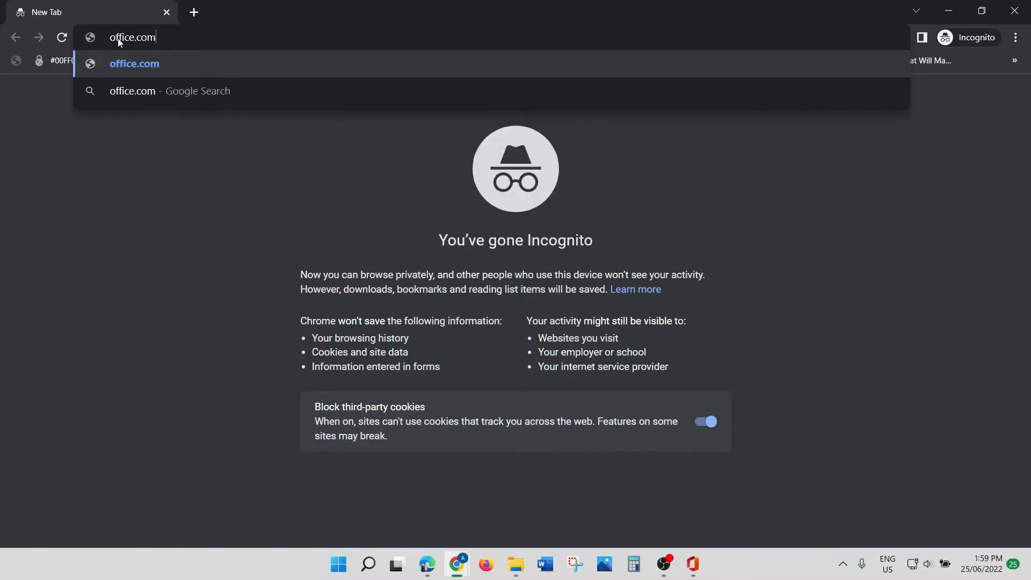
{"action": "key", "text": "Return"}
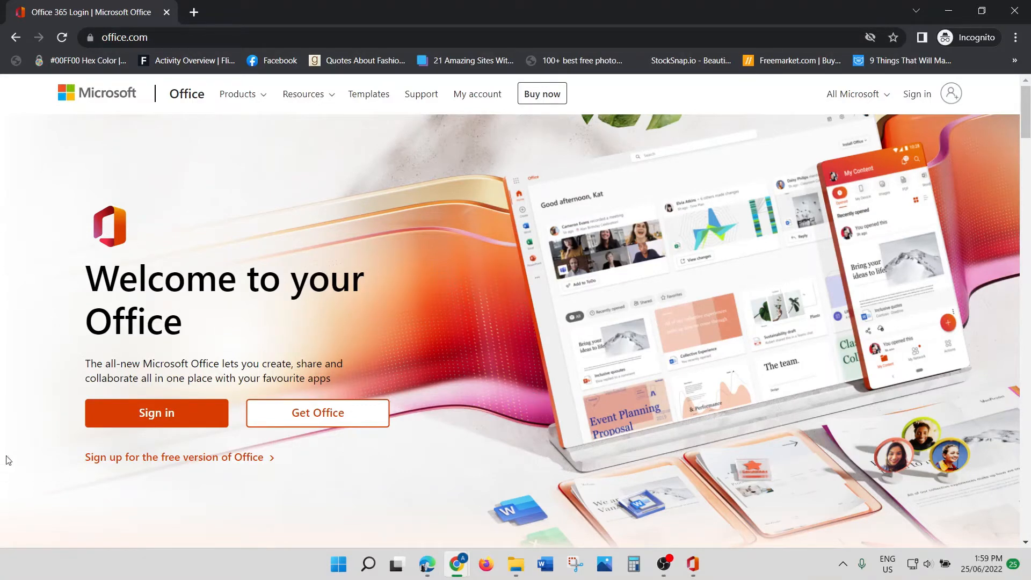
Step: Sign in to Office with the account e-mail and password, choosing to stay signed in
{"action": "left_click", "coordinate": [158, 418]}
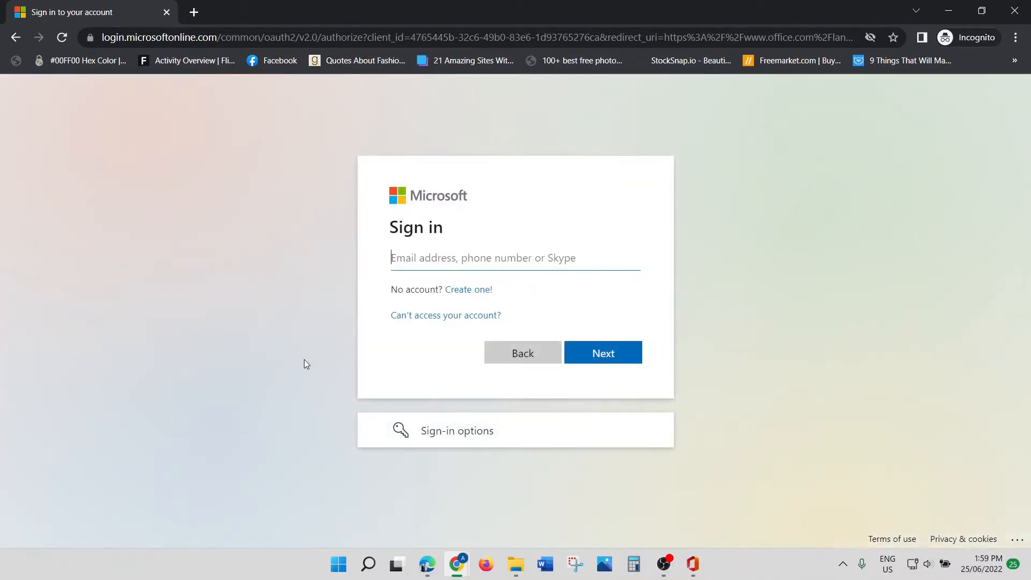
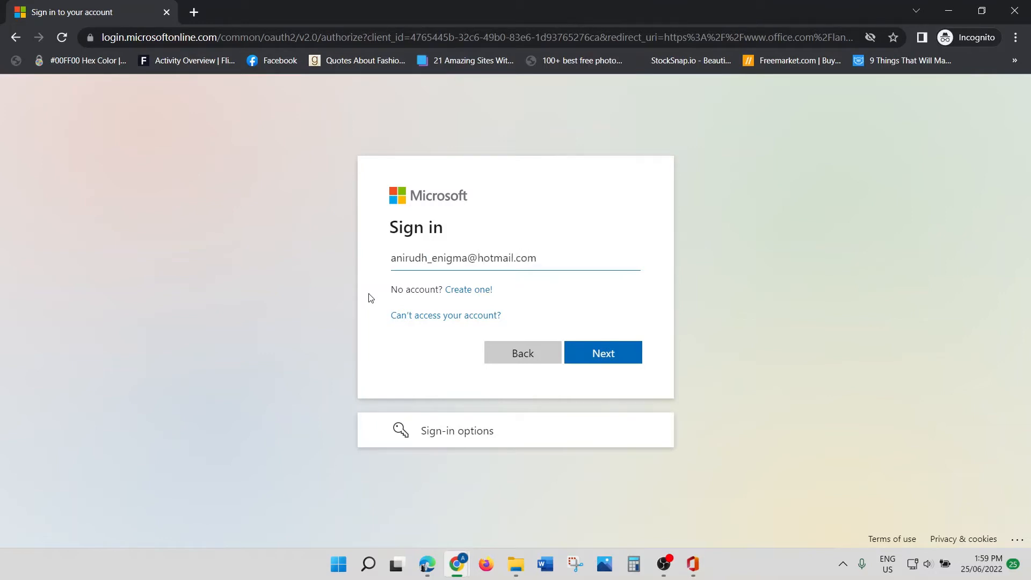
{"action": "left_click", "coordinate": [613, 354]}
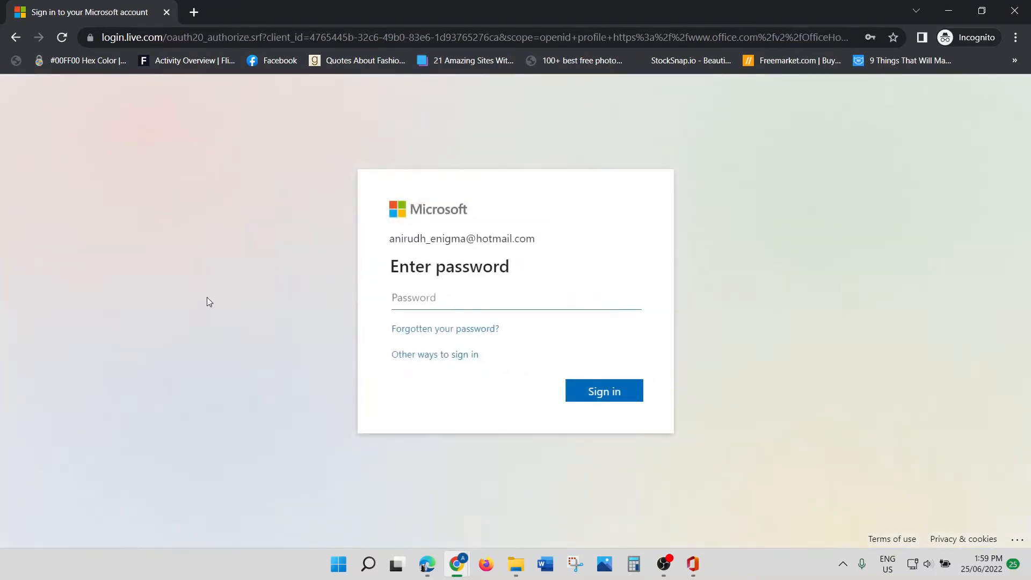
{"action": "left_click", "coordinate": [404, 300]}
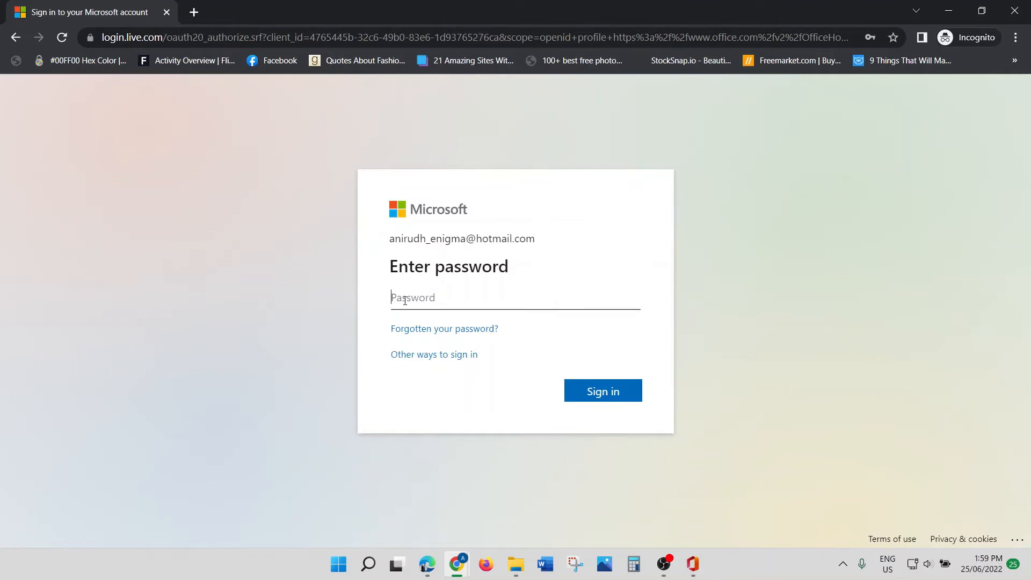
{"action": "type", "text": "•••••••••"}
{"action": "left_click", "coordinate": [602, 391]}
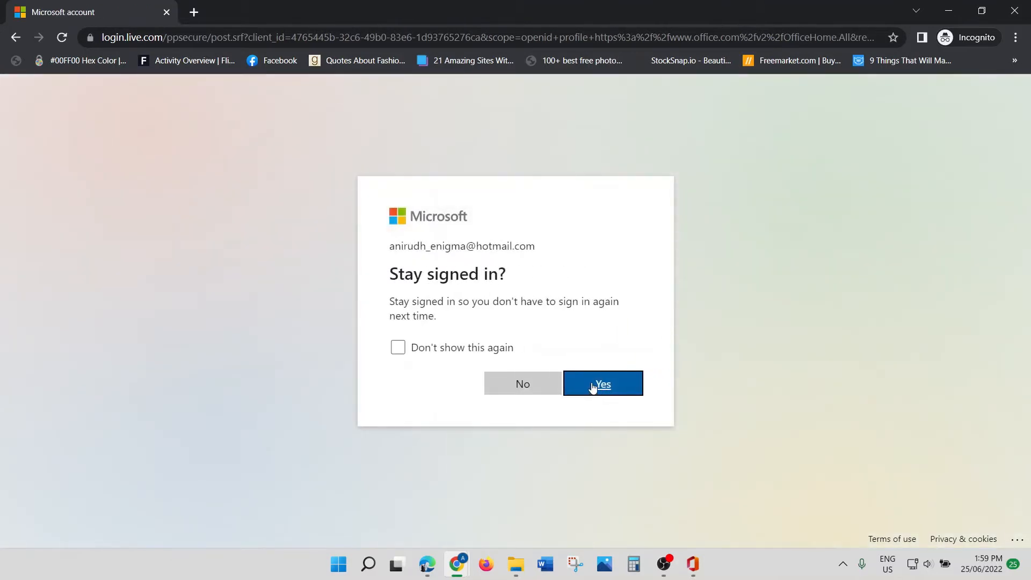
{"action": "left_click", "coordinate": [600, 385]}
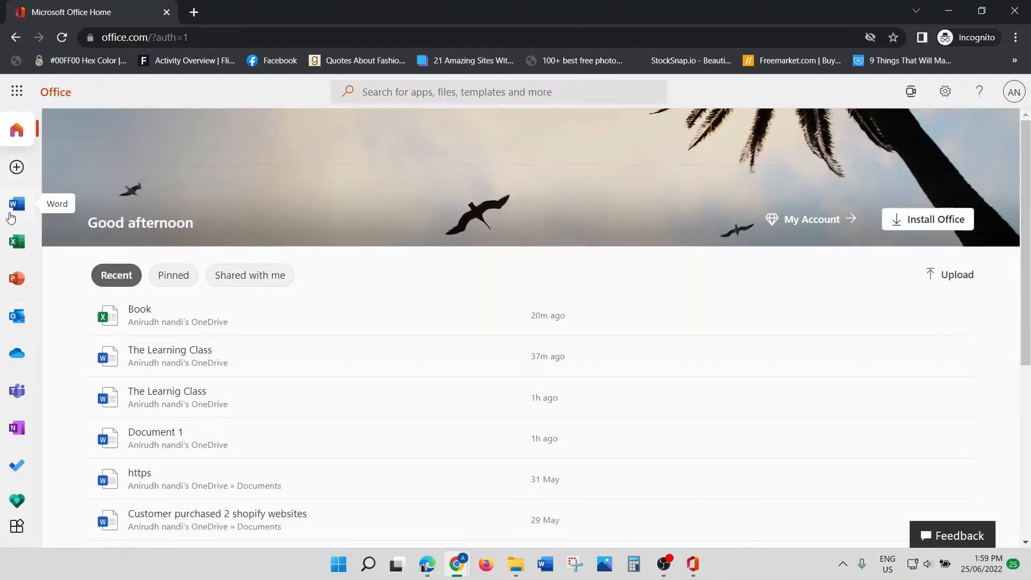
Step: Create a new blank Word document, re-entering the account password to verify identity
{"action": "left_click", "coordinate": [18, 168]}
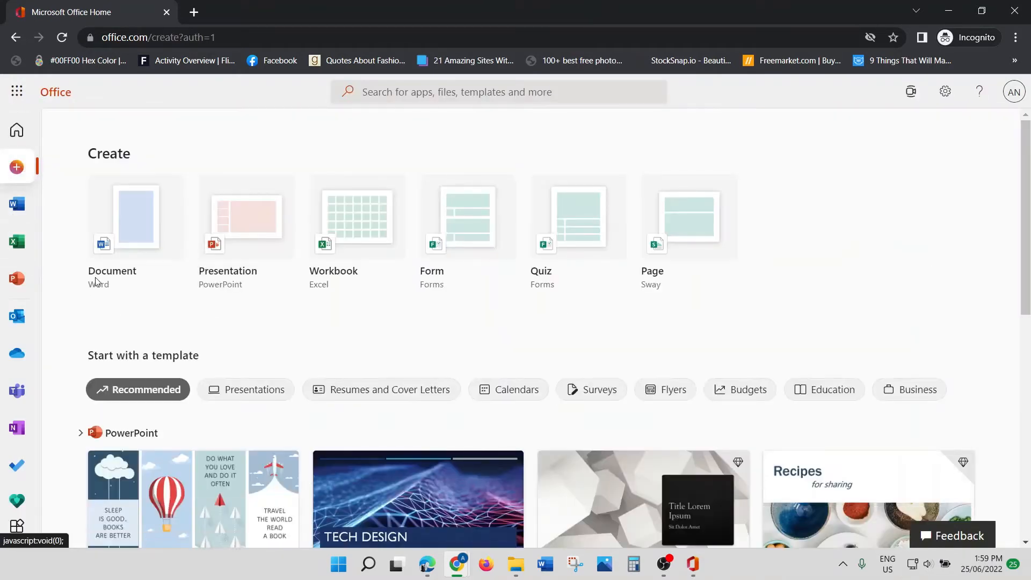
{"action": "left_click", "coordinate": [136, 232]}
{"action": "left_click", "coordinate": [609, 341]}
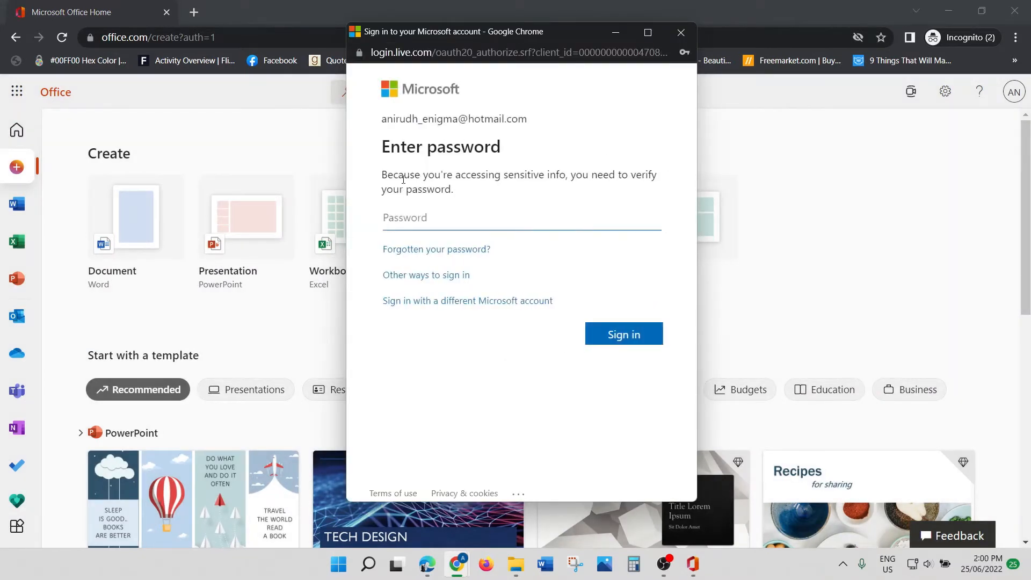
{"action": "left_click", "coordinate": [408, 215]}
{"action": "type", "text": "•••••••••"}
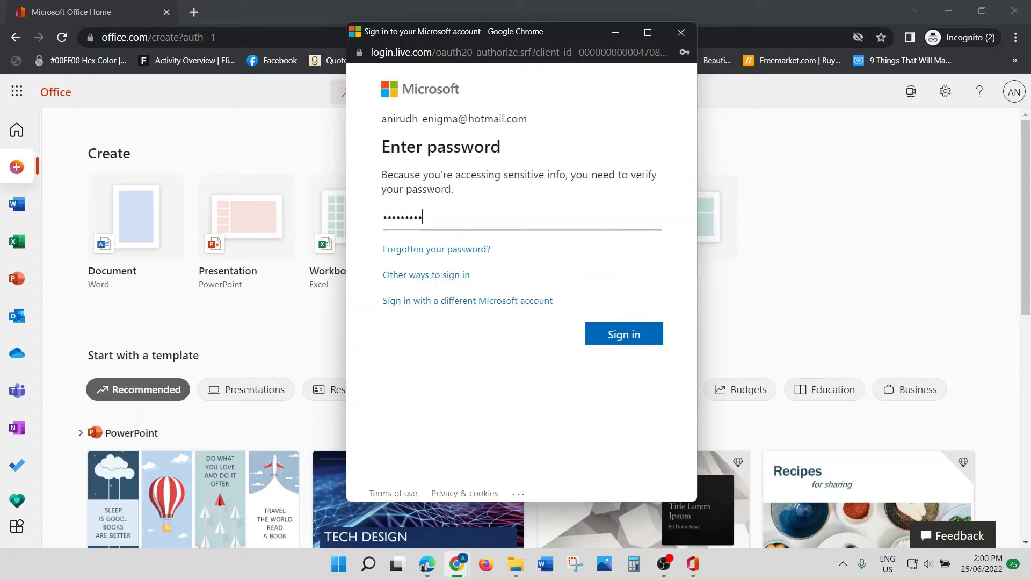
{"action": "left_click", "coordinate": [649, 342]}
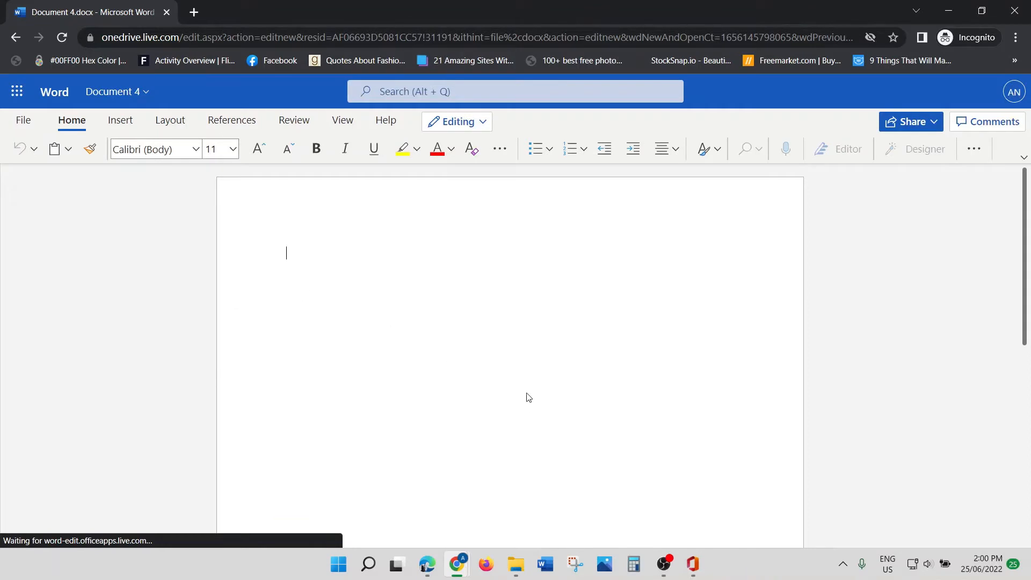
Step: Rename the document to 'Ani' and type 'Hello' as its first word
{"action": "left_click", "coordinate": [121, 95]}
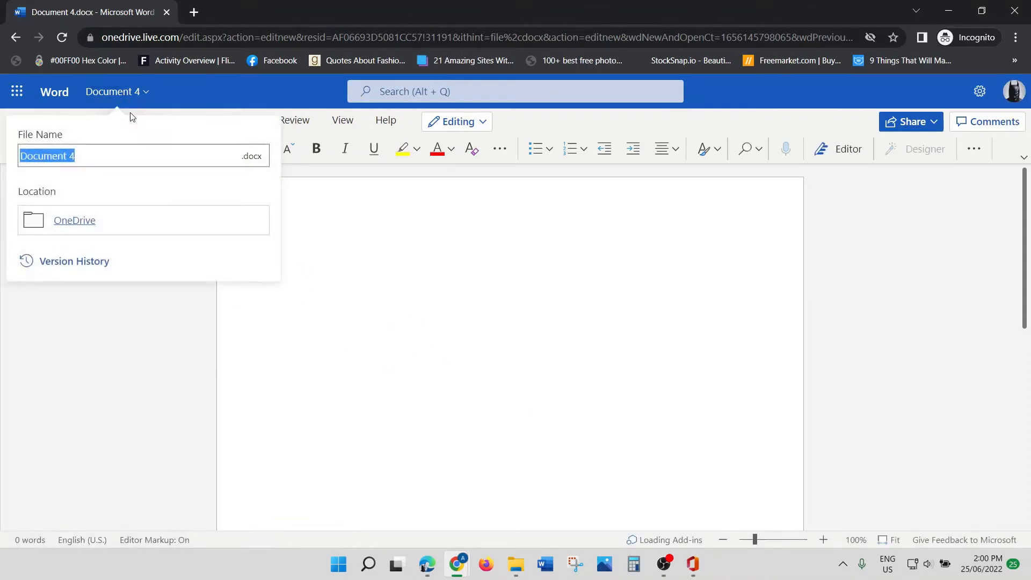
{"action": "type", "text": "Ani"}
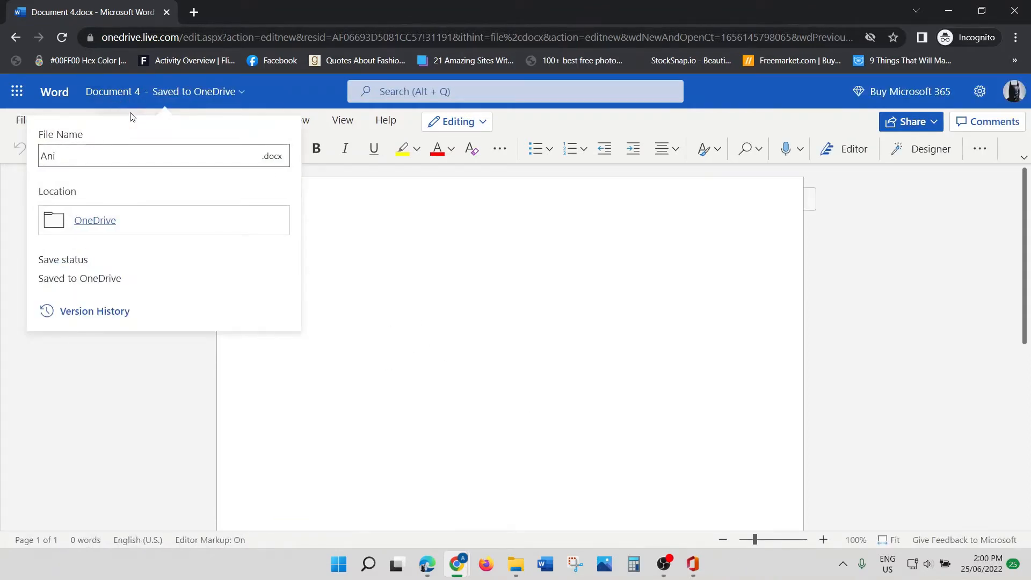
{"action": "left_click", "coordinate": [448, 332]}
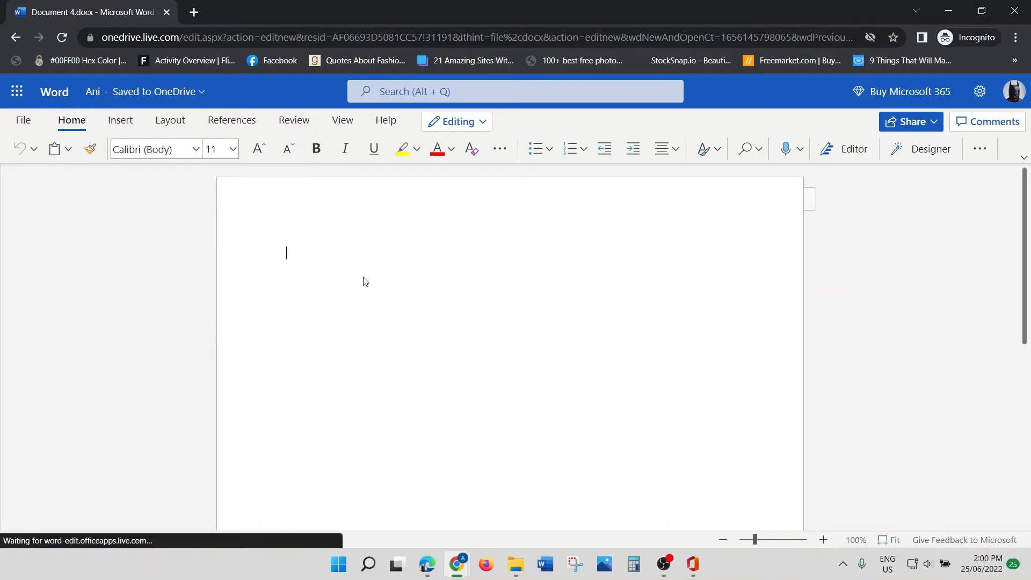
{"action": "type", "text": "Hello"}
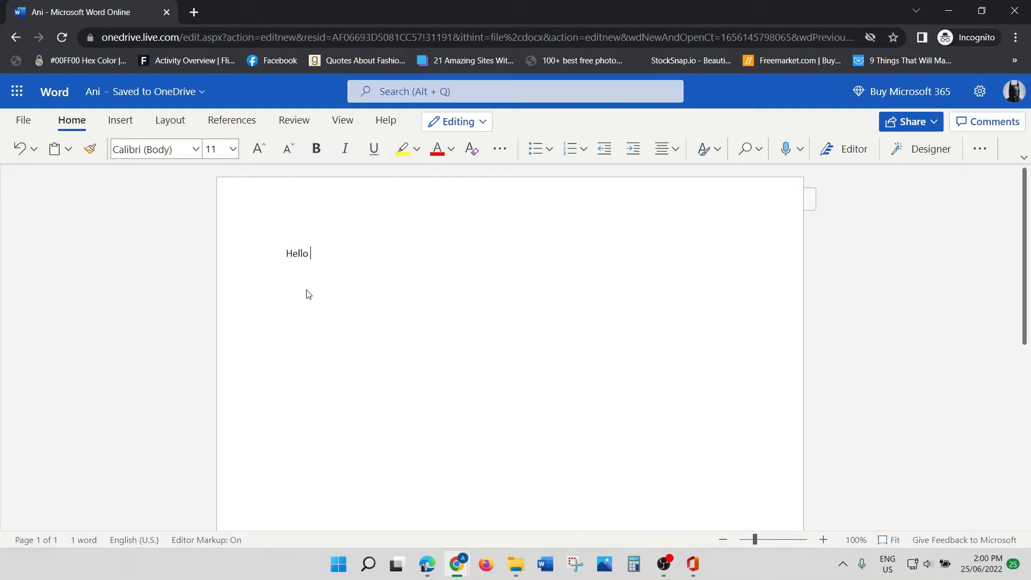
Step: Check the Outlook account in the other window, then open the document's Send link dialog
{"action": "left_click", "coordinate": [928, 126]}
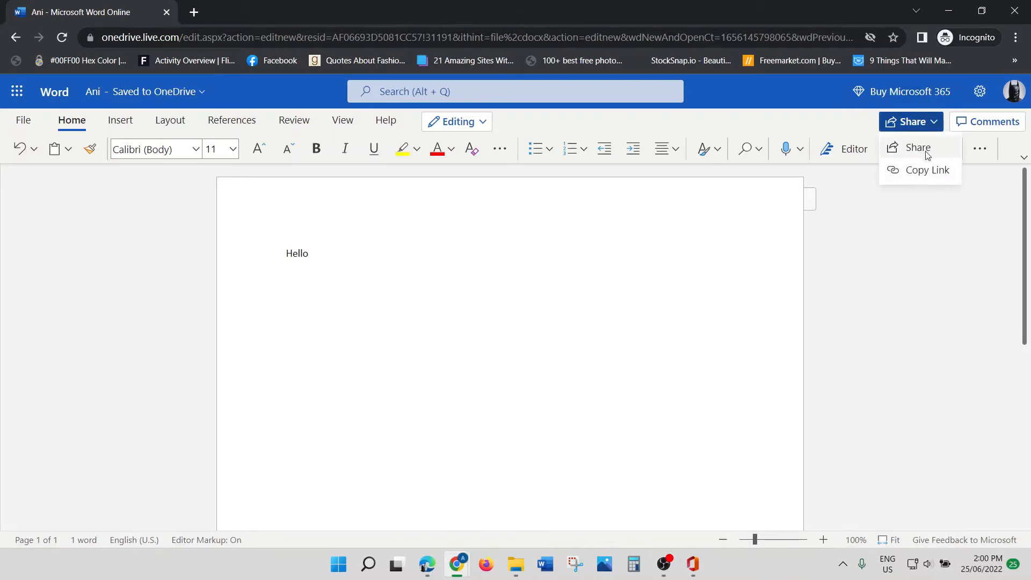
{"action": "left_click", "coordinate": [428, 566]}
{"action": "left_click", "coordinate": [1014, 70]}
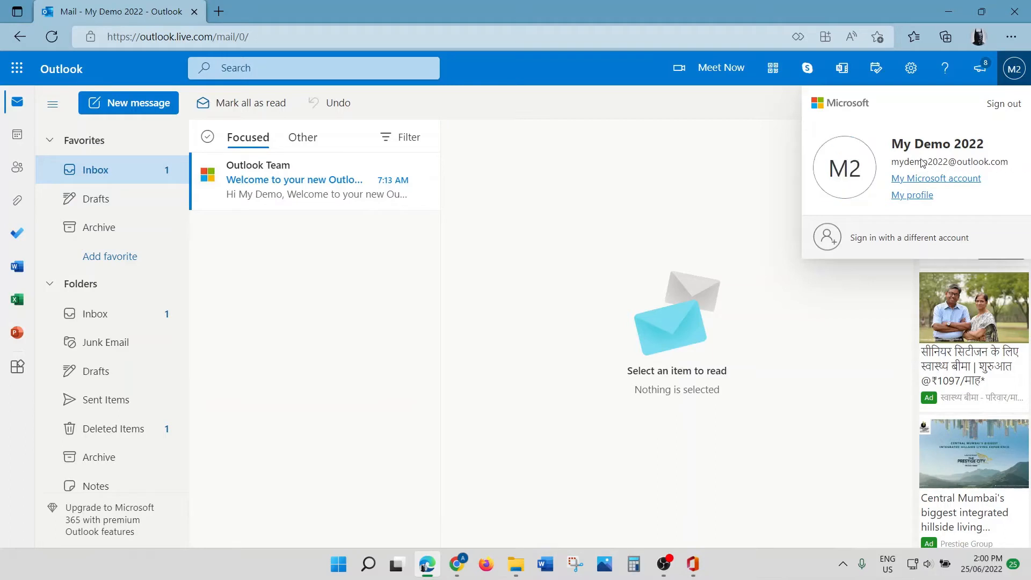
{"action": "key", "text": "alt+Tab"}
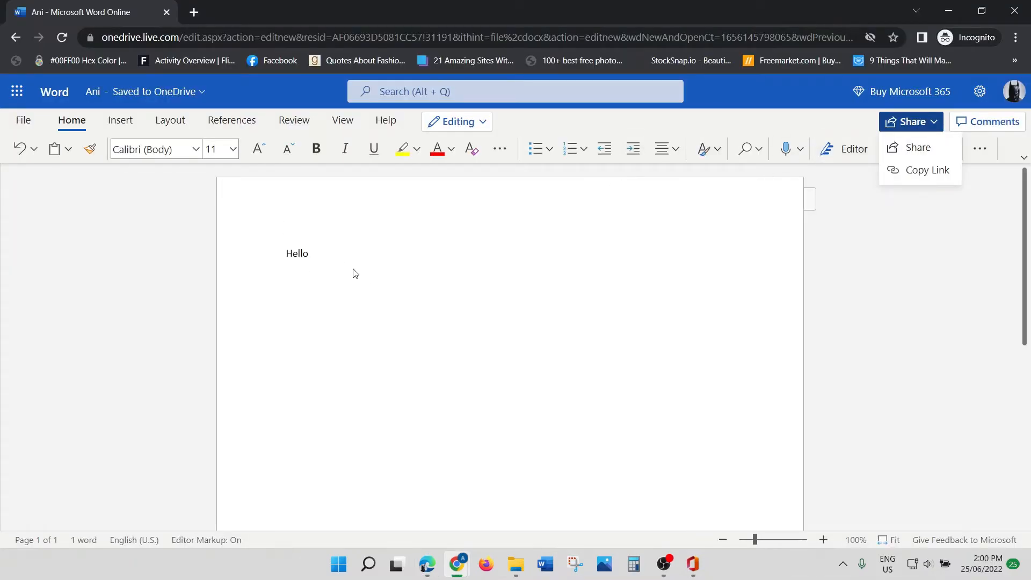
{"action": "key", "text": "alt+Tab"}
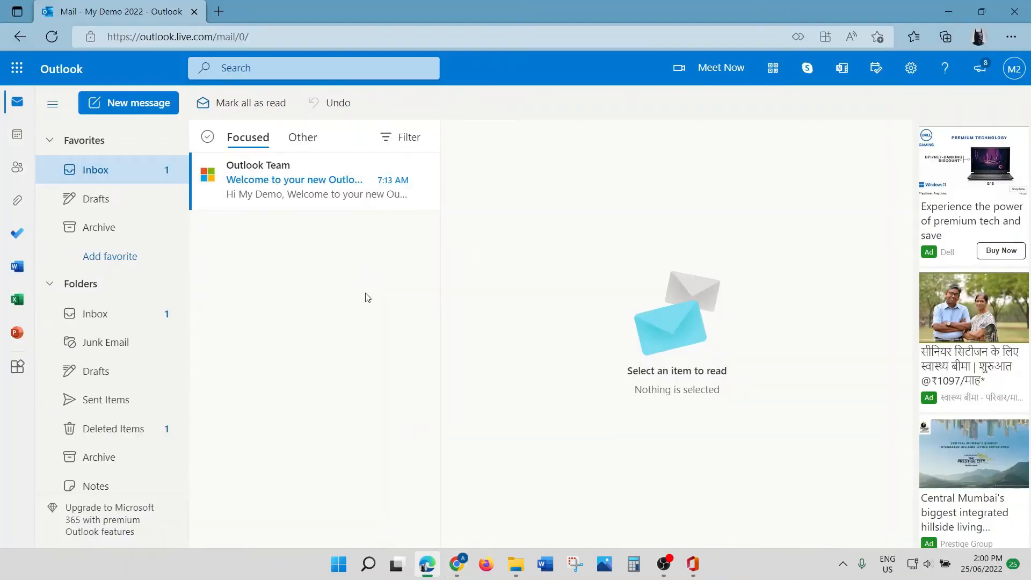
{"action": "key", "text": "alt+Tab"}
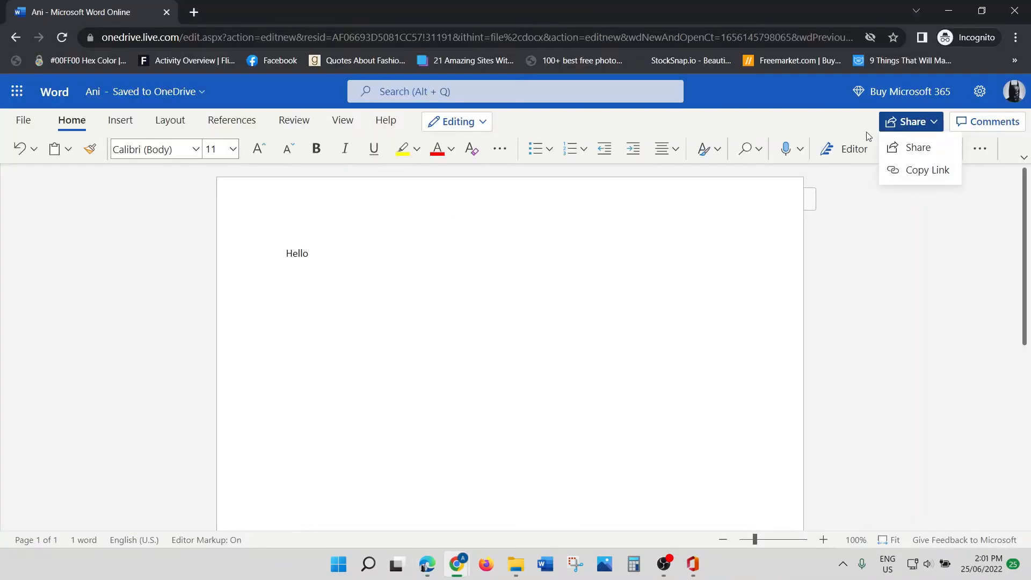
{"action": "left_click", "coordinate": [917, 148]}
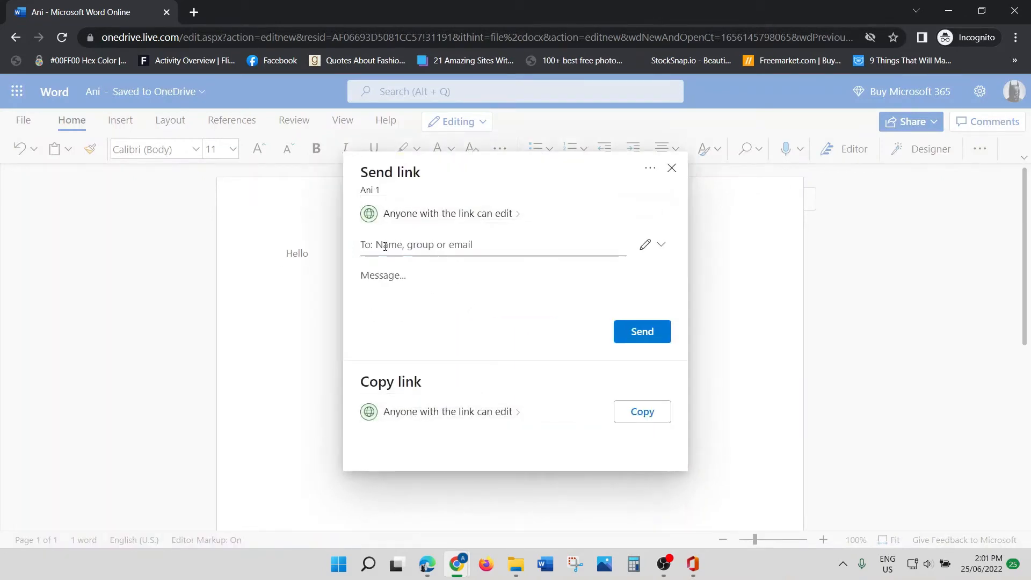
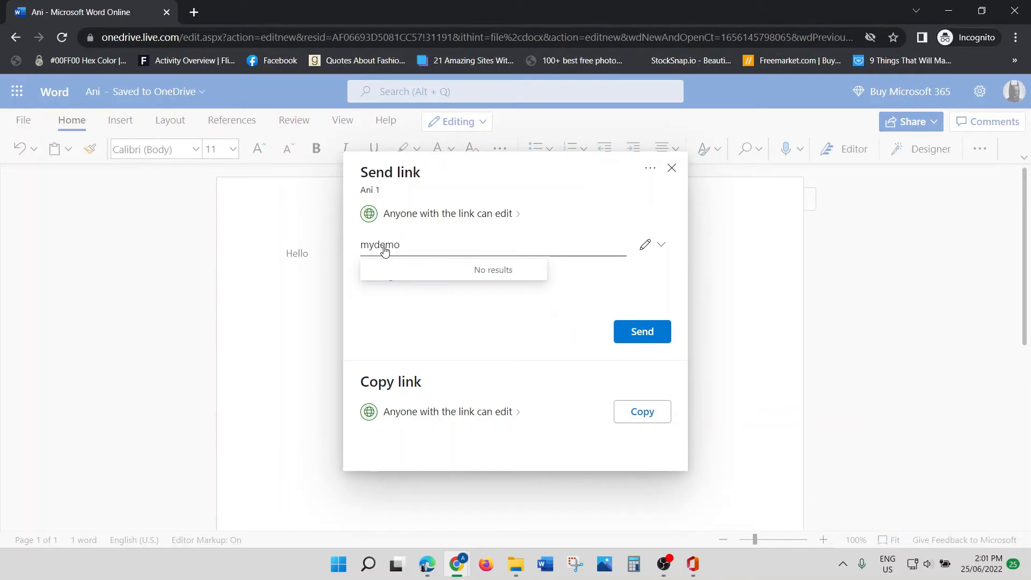
Step: Send the editable link to the second account's e-mail address, then switch to its Outlook mailbox
{"action": "key", "text": "alt+Tab"}
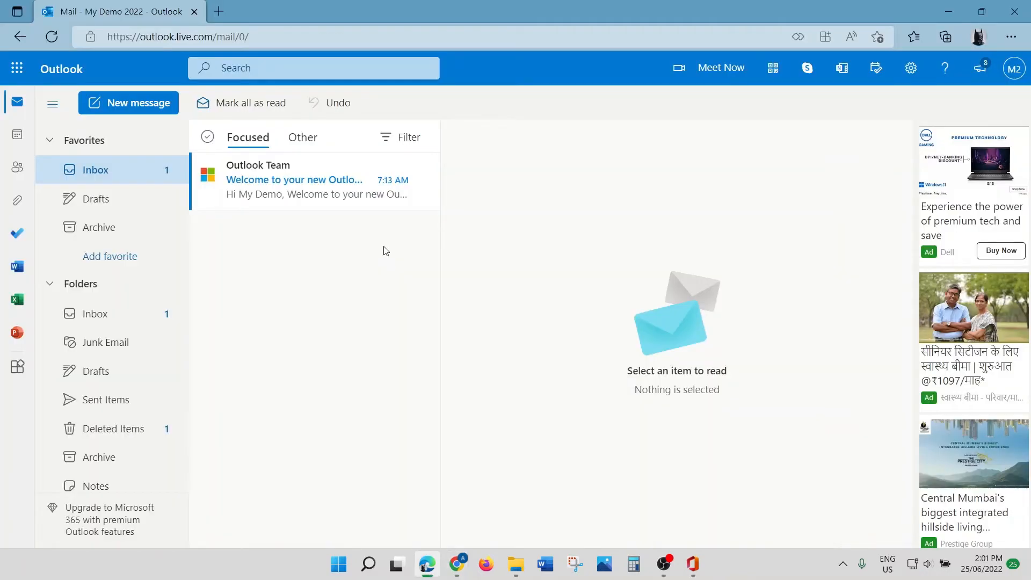
{"action": "left_click", "coordinate": [1013, 68]}
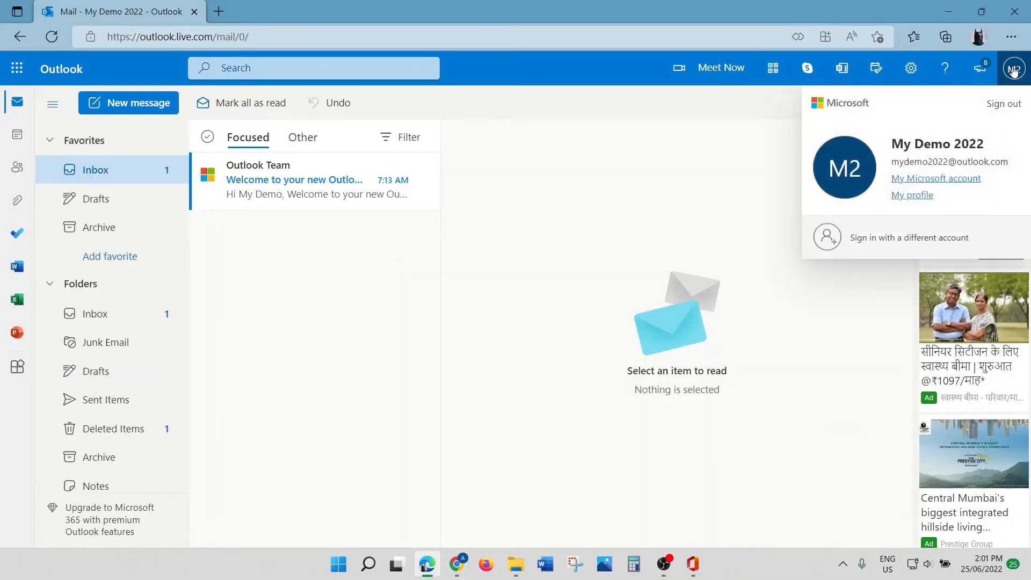
{"action": "key", "text": "alt+Tab"}
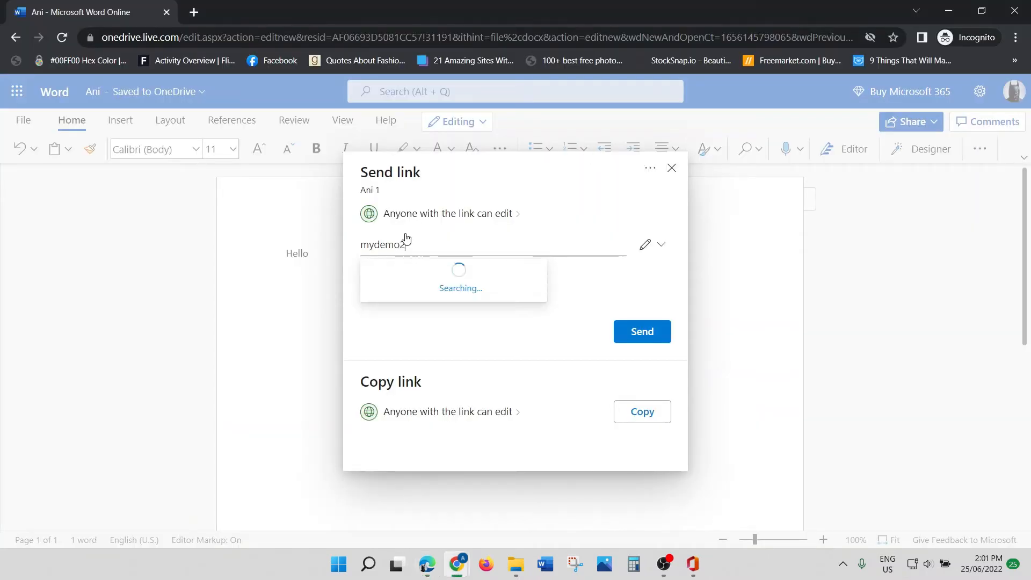
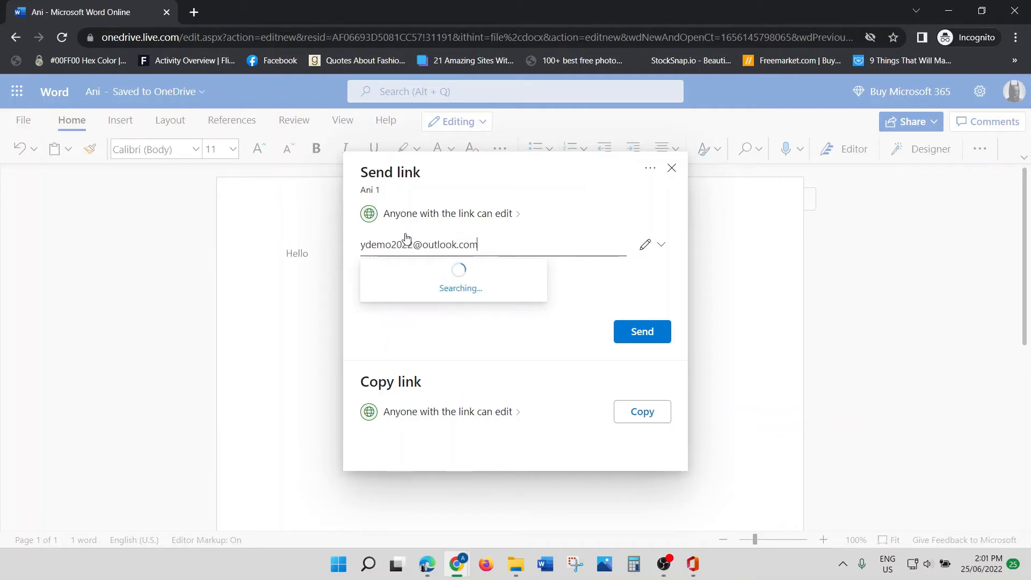
{"action": "left_click", "coordinate": [449, 285]}
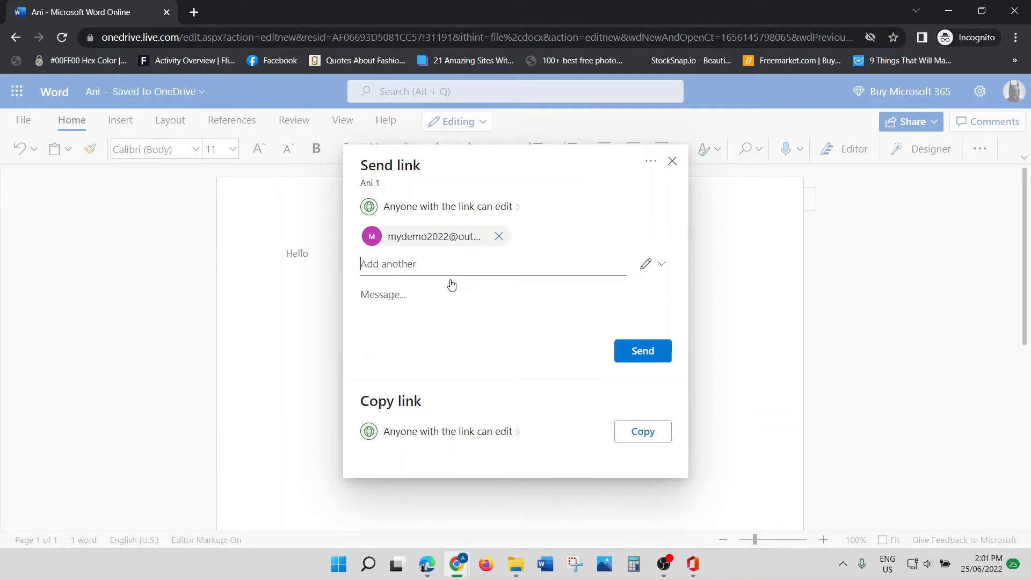
{"action": "left_click", "coordinate": [643, 352]}
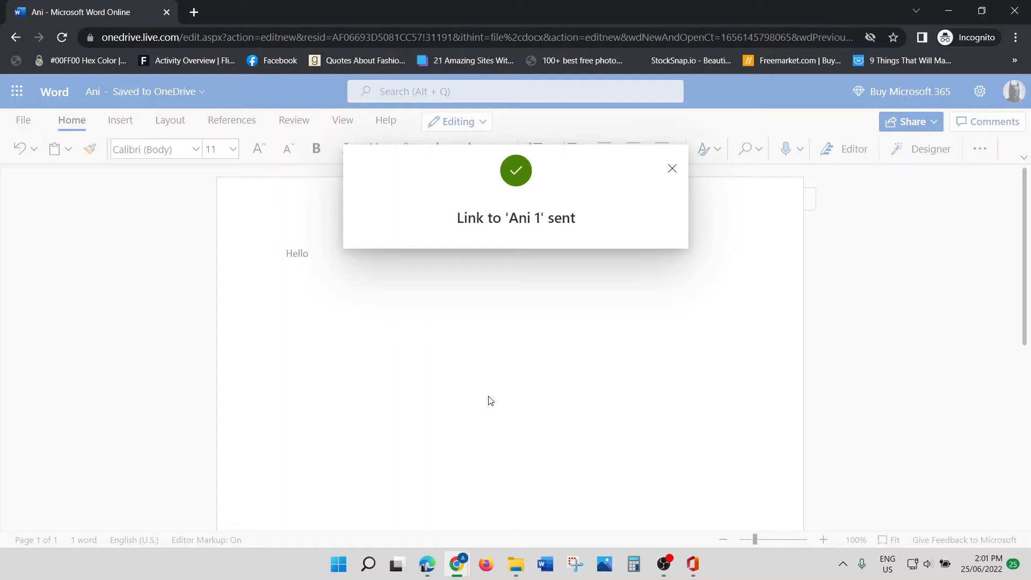
{"action": "key", "text": "alt+Tab"}
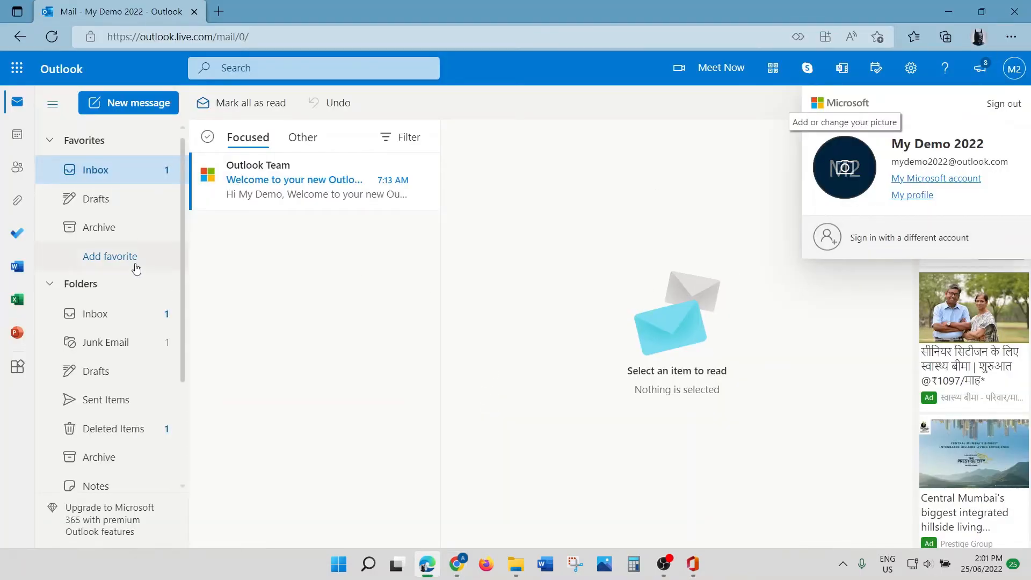
Step: Open the Ani 1 share message in Junk Email and launch the shared Ani 1.docx
{"action": "left_click", "coordinate": [102, 310]}
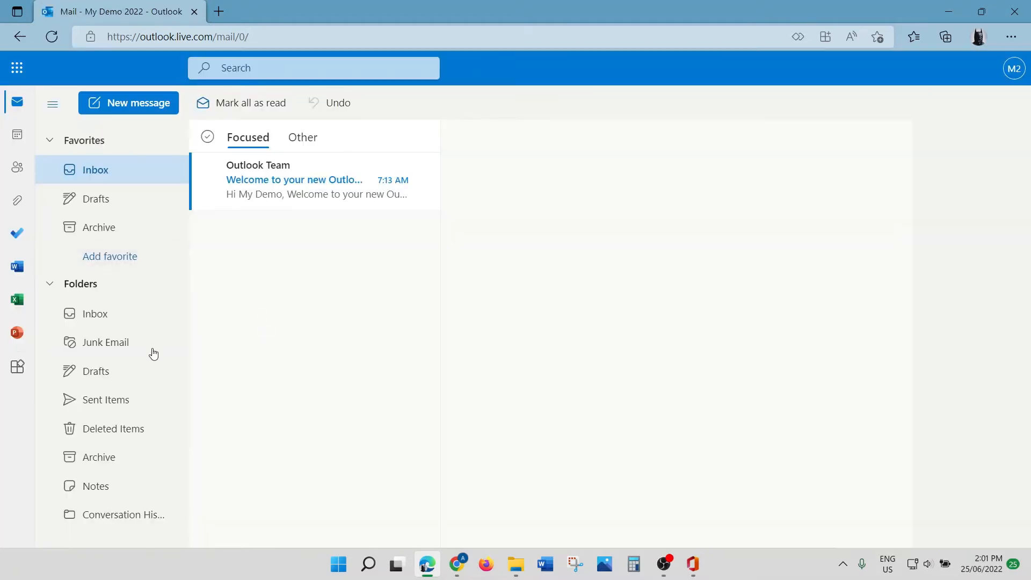
{"action": "left_click", "coordinate": [166, 344]}
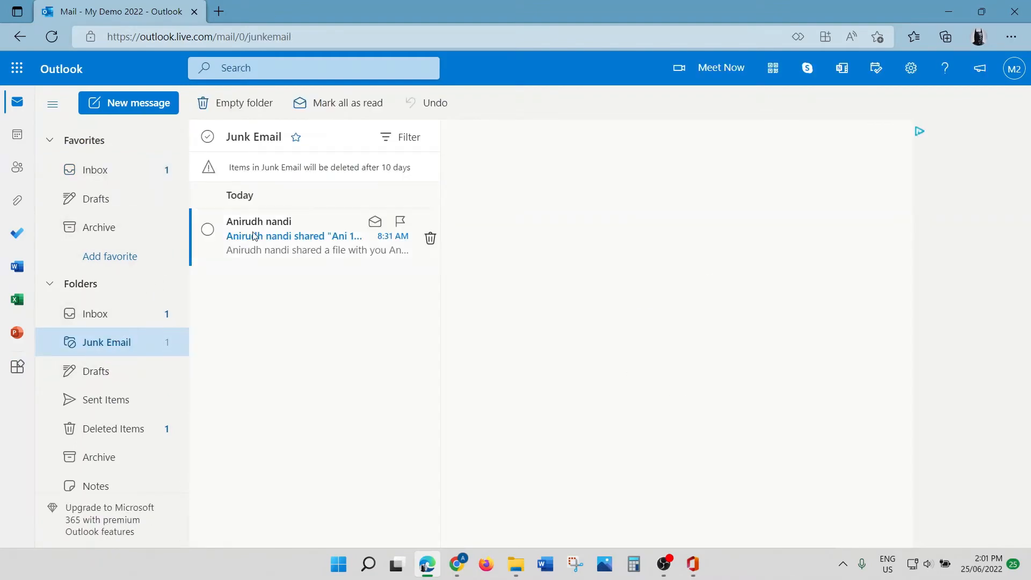
{"action": "left_click", "coordinate": [273, 238]}
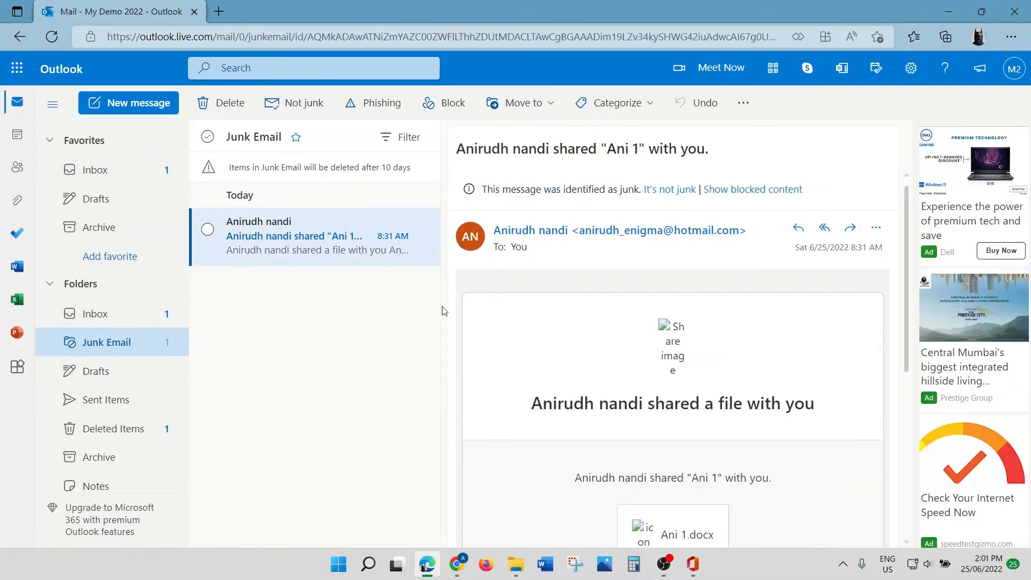
{"action": "scroll", "coordinate": [499, 271], "scroll_direction": "down", "scroll_amount": 4}
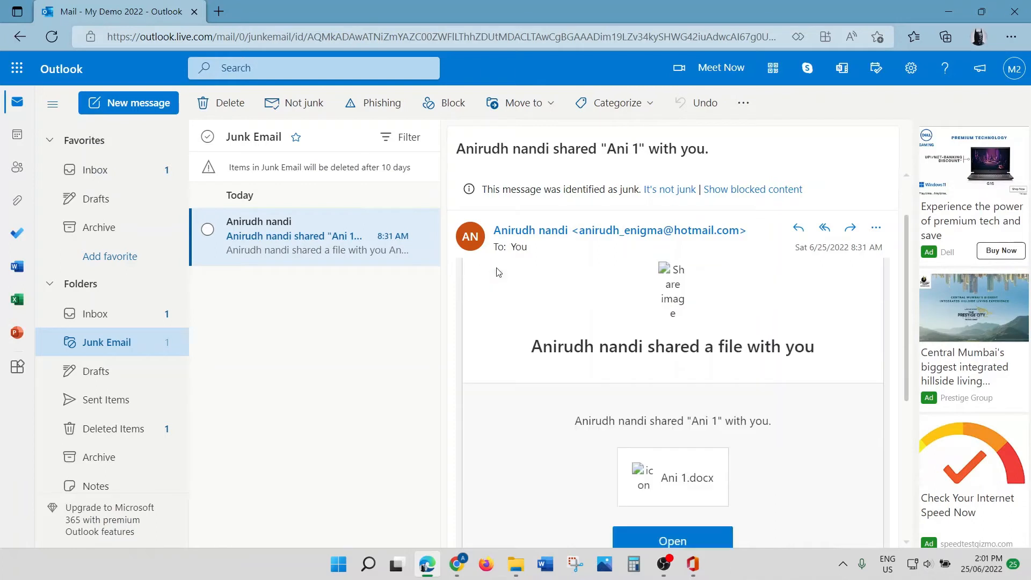
{"action": "left_click", "coordinate": [680, 374]}
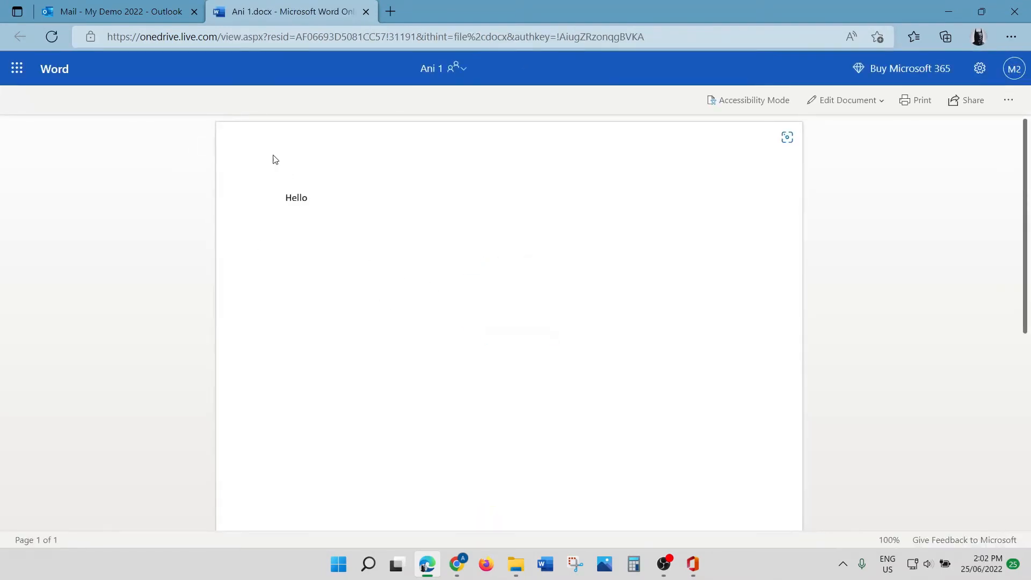
Step: Choose Edit Document > Edit to edit Ani 1 in the browser
{"action": "left_click", "coordinate": [844, 103]}
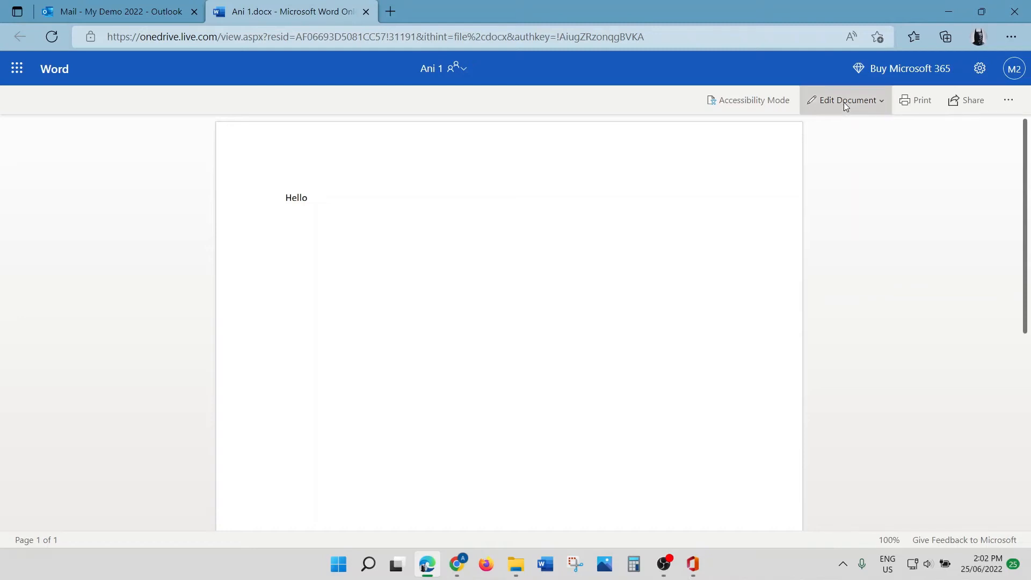
{"action": "left_click", "coordinate": [836, 142]}
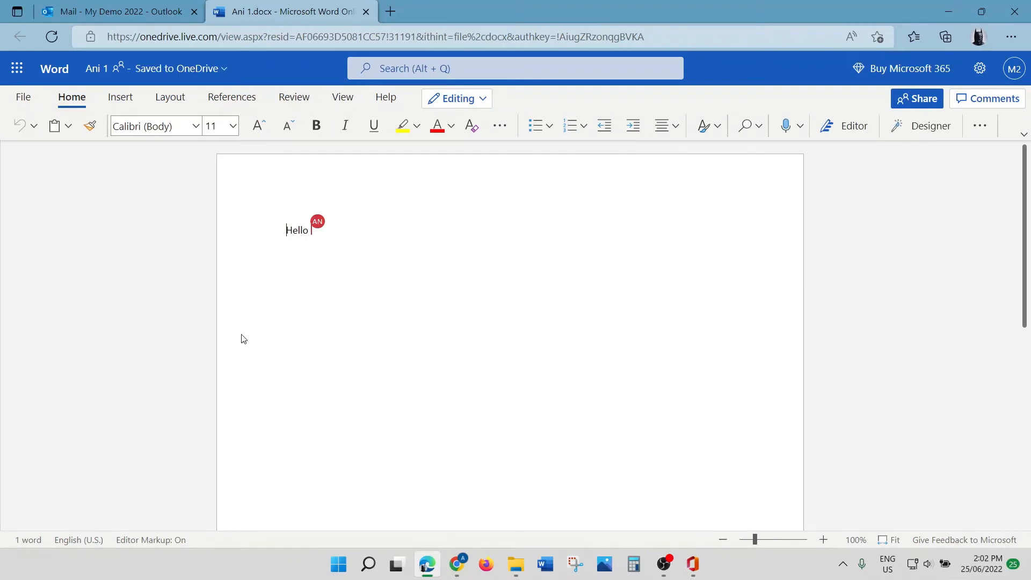
Step: Restore both browser windows, dismiss the link-sent confirmation, and arrange them side by side
{"action": "left_click", "coordinate": [983, 12]}
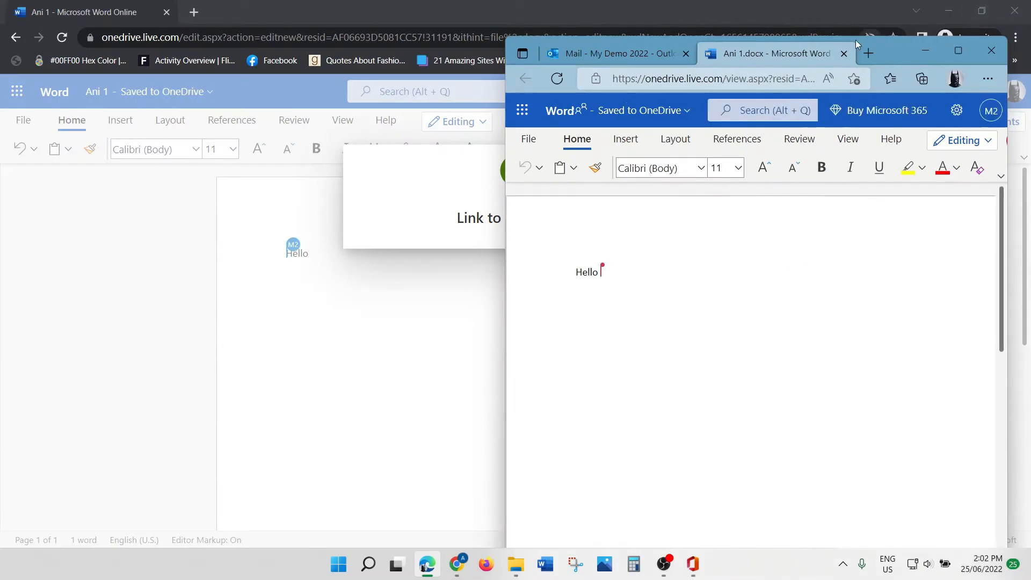
{"action": "left_click_drag", "start_coordinate": [898, 52], "coordinate": [394, 39]}
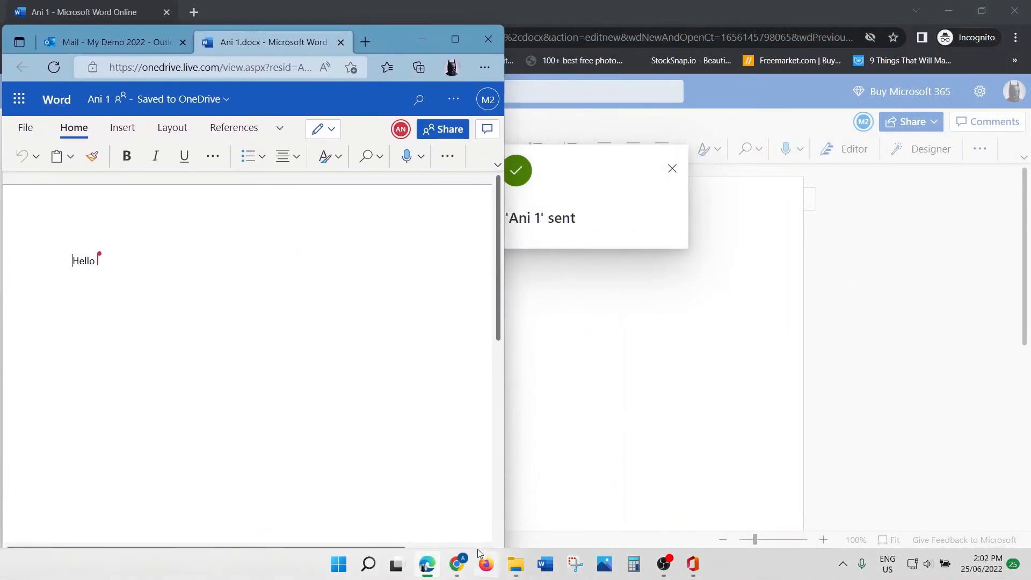
{"action": "mouse_move", "coordinate": [457, 573]}
{"action": "left_click", "coordinate": [569, 524]}
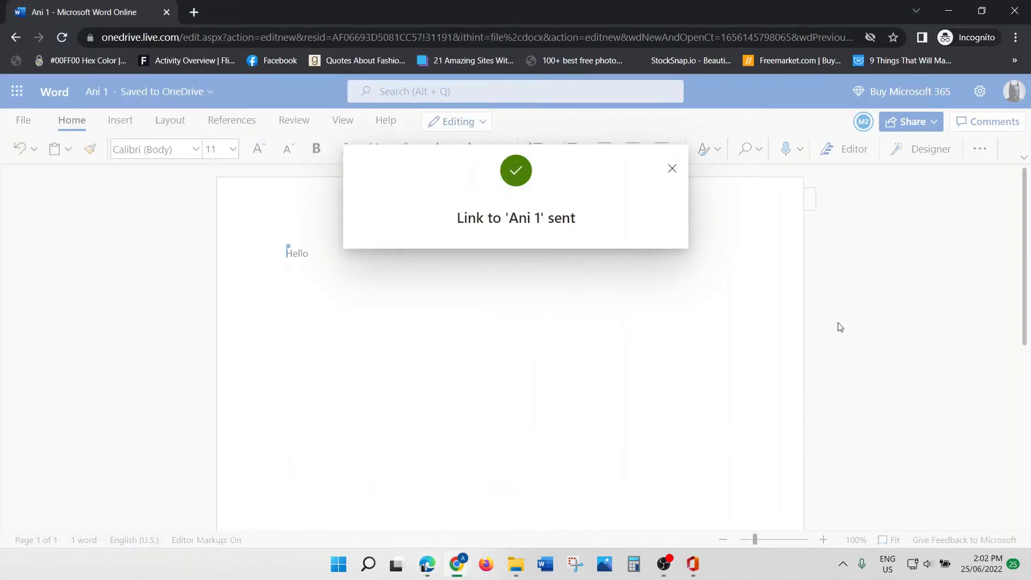
{"action": "left_click", "coordinate": [987, 11]}
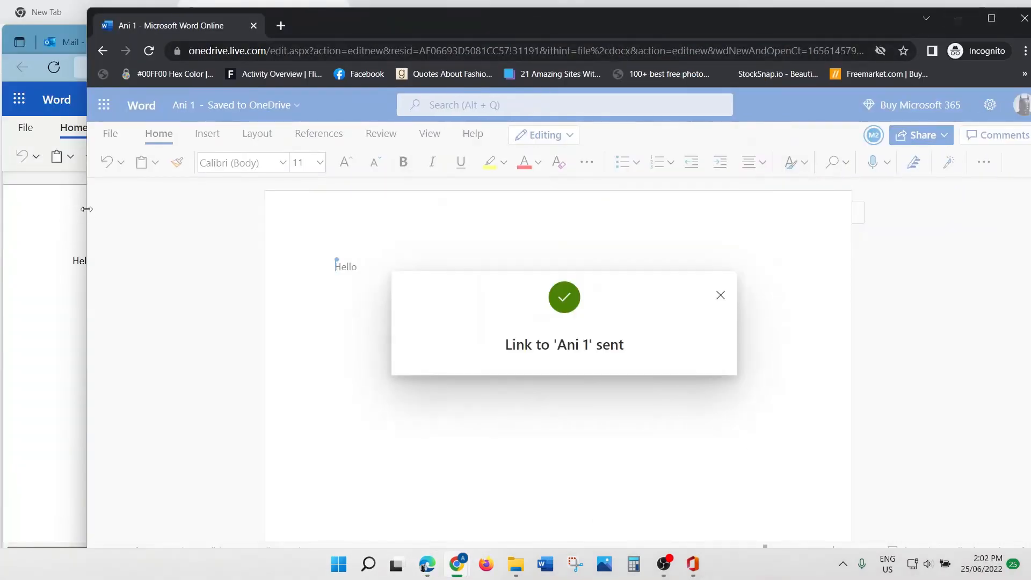
{"action": "left_click", "coordinate": [720, 295]}
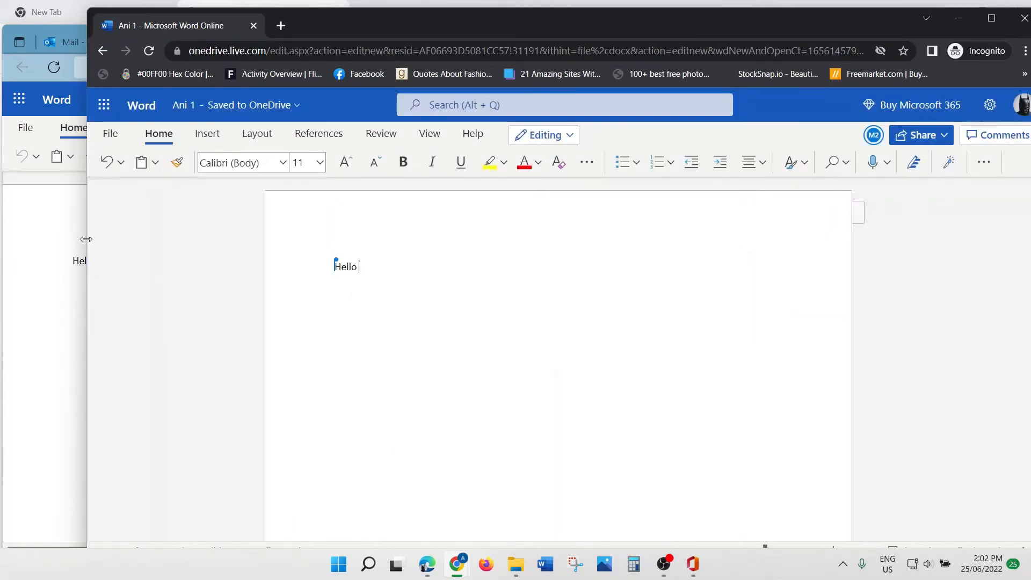
{"action": "left_click_drag", "start_coordinate": [90, 242], "coordinate": [341, 237]}
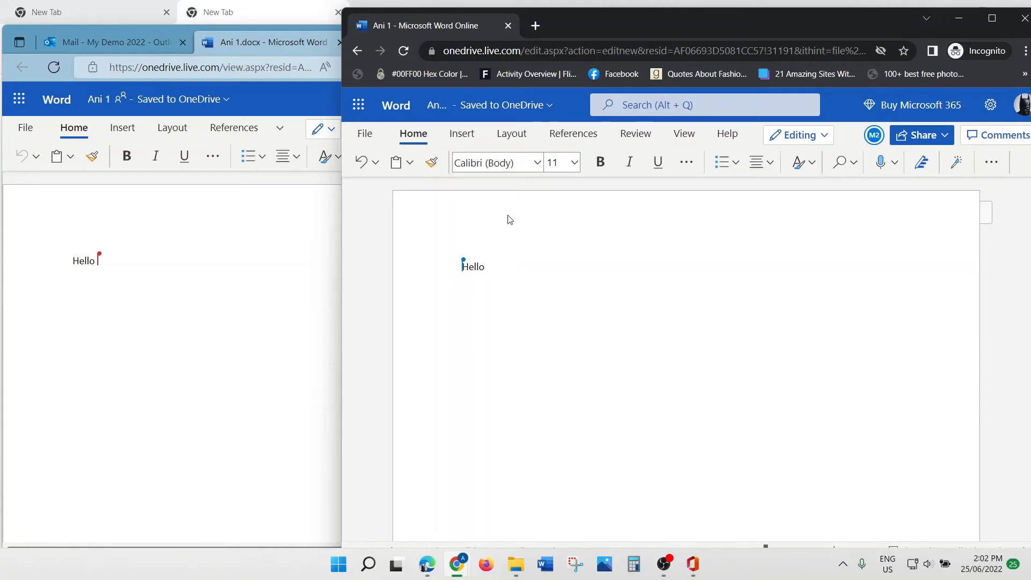
Step: Type 'everyone' after 'Hello' so the line reads 'Hello everyone' in both windows
{"action": "left_click_drag", "start_coordinate": [518, 272], "coordinate": [447, 274]}
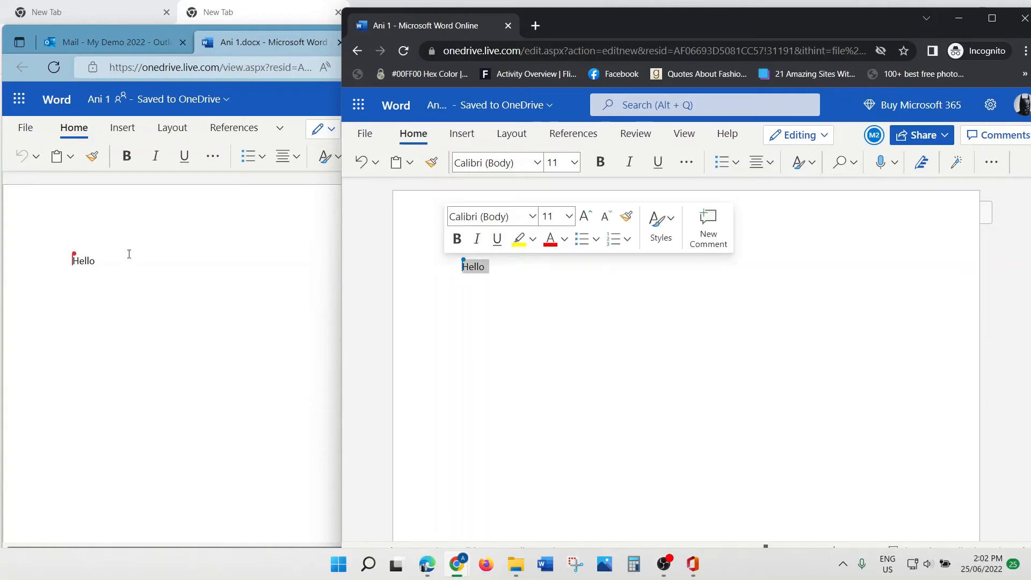
{"action": "left_click", "coordinate": [498, 276]}
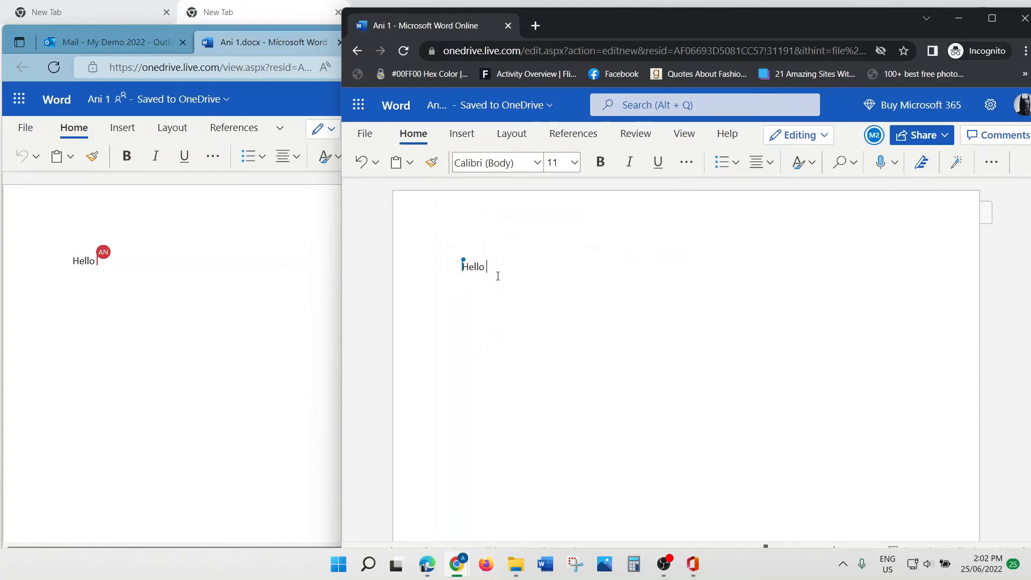
{"action": "type", "text": "everyo"}
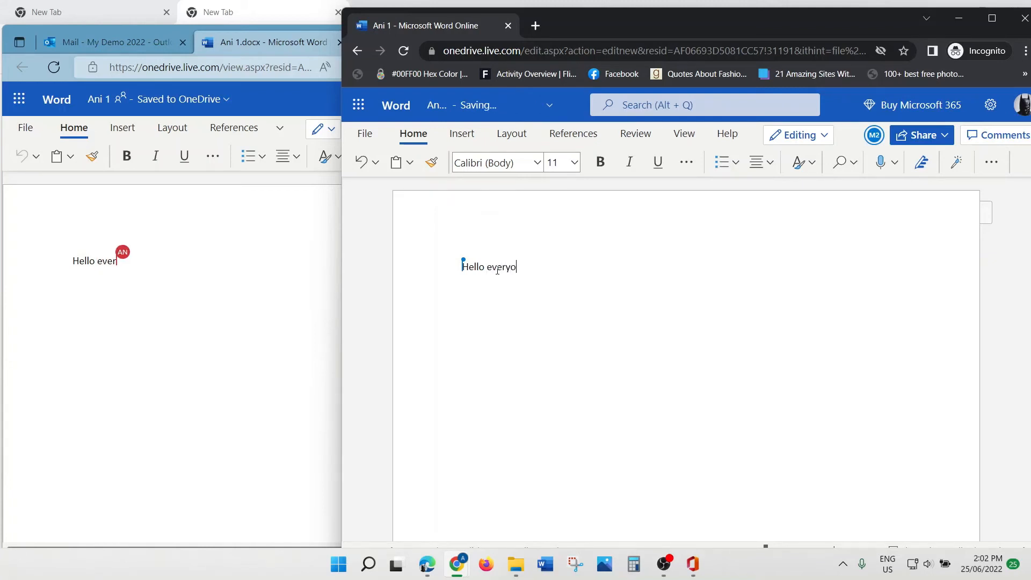
{"action": "type", "text": "ne"}
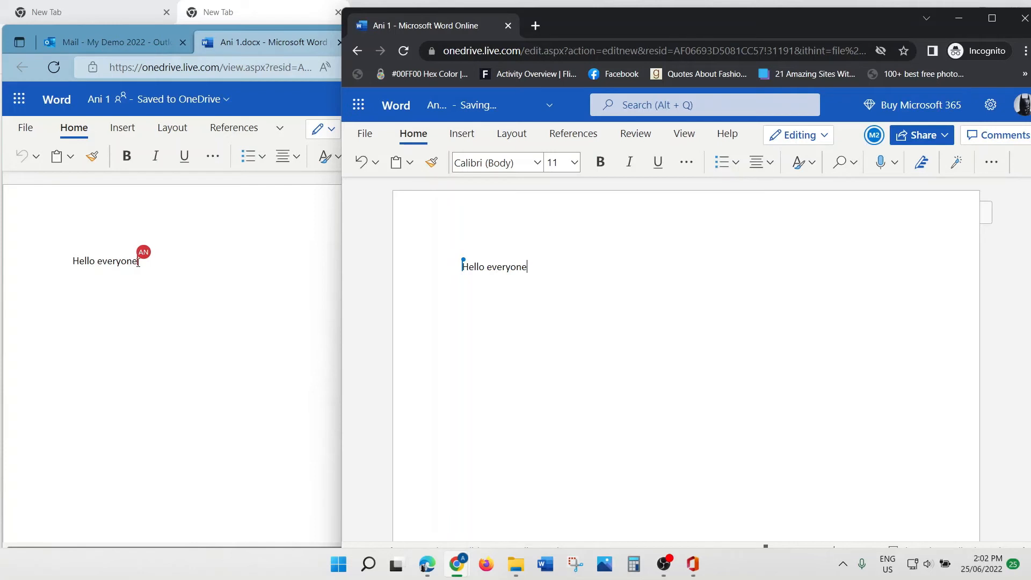
{"action": "mouse_move", "coordinate": [141, 263]}
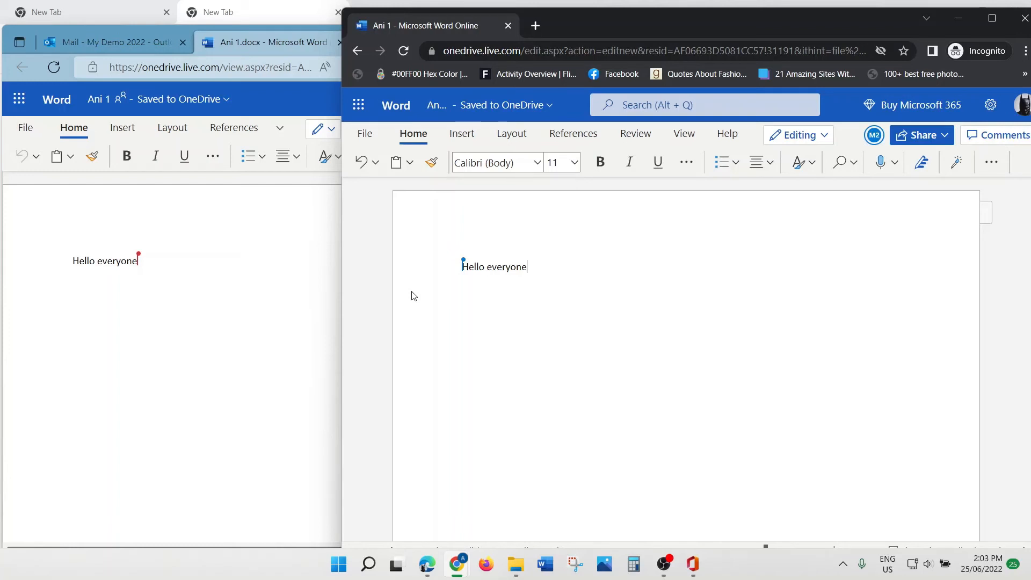
Step: Maximize the incognito document window and start a new comment from Review > Comments
{"action": "left_click", "coordinate": [991, 19]}
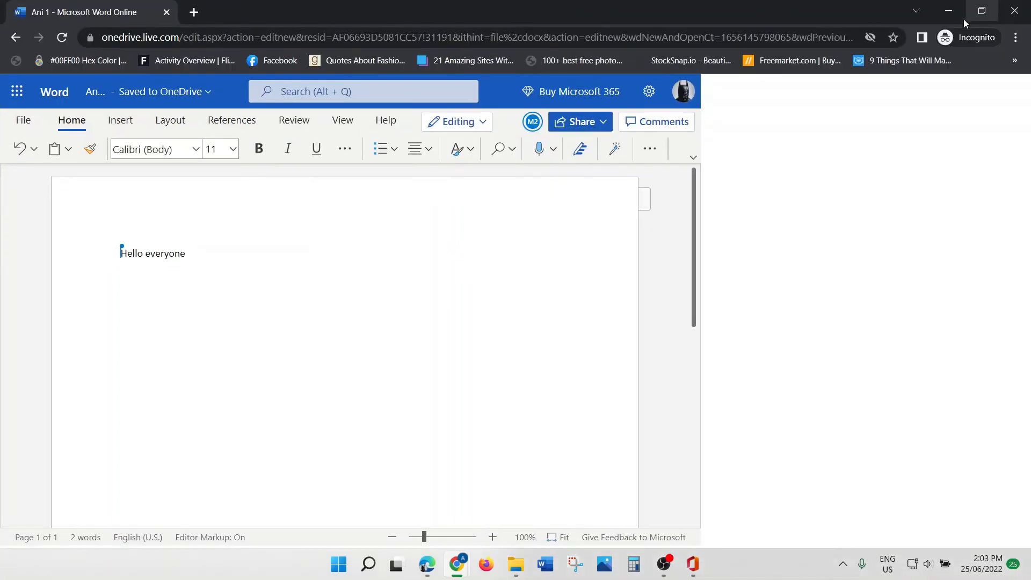
{"action": "left_click", "coordinate": [304, 125]}
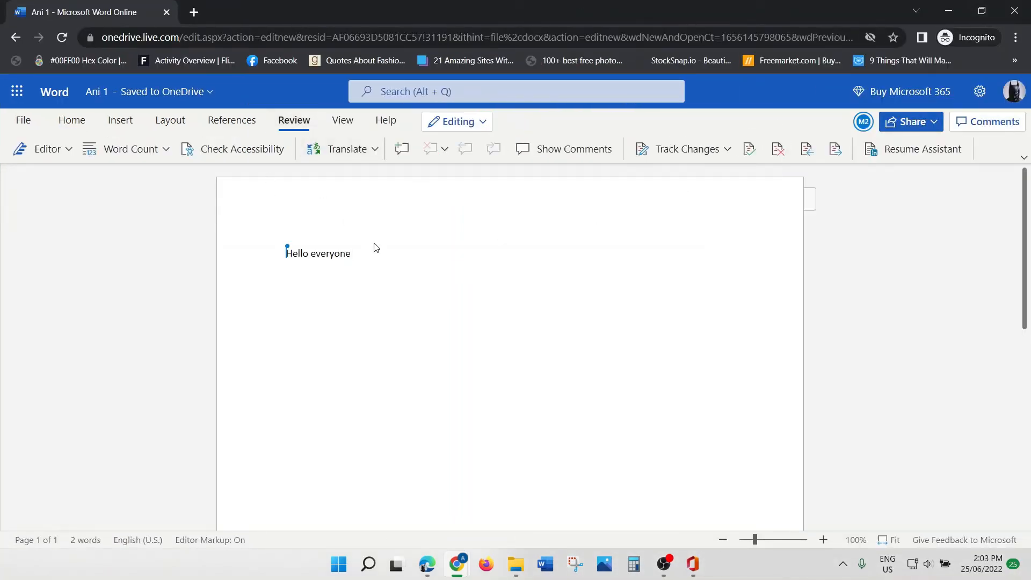
{"action": "left_click", "coordinate": [976, 123]}
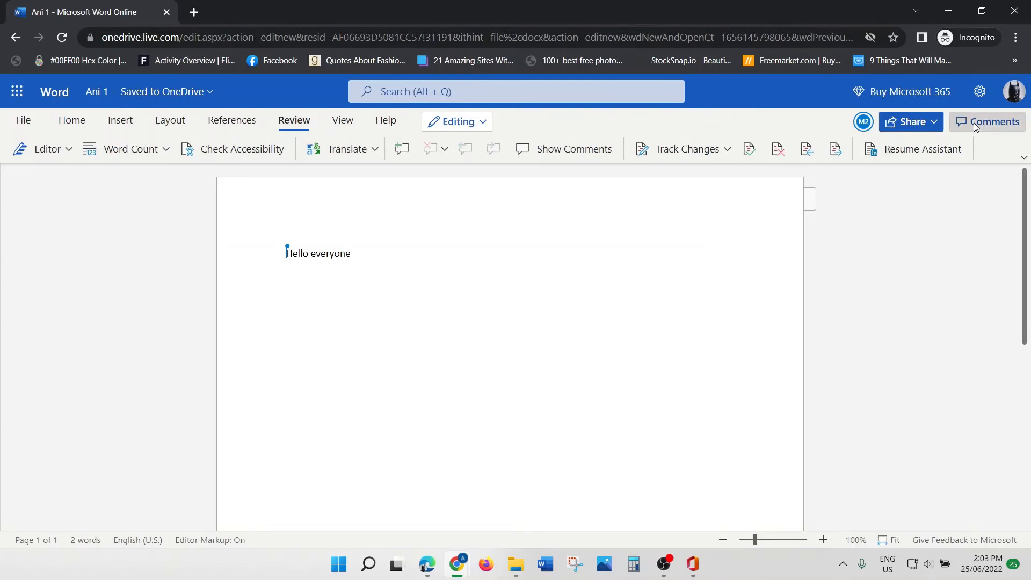
{"action": "left_click", "coordinate": [986, 216]}
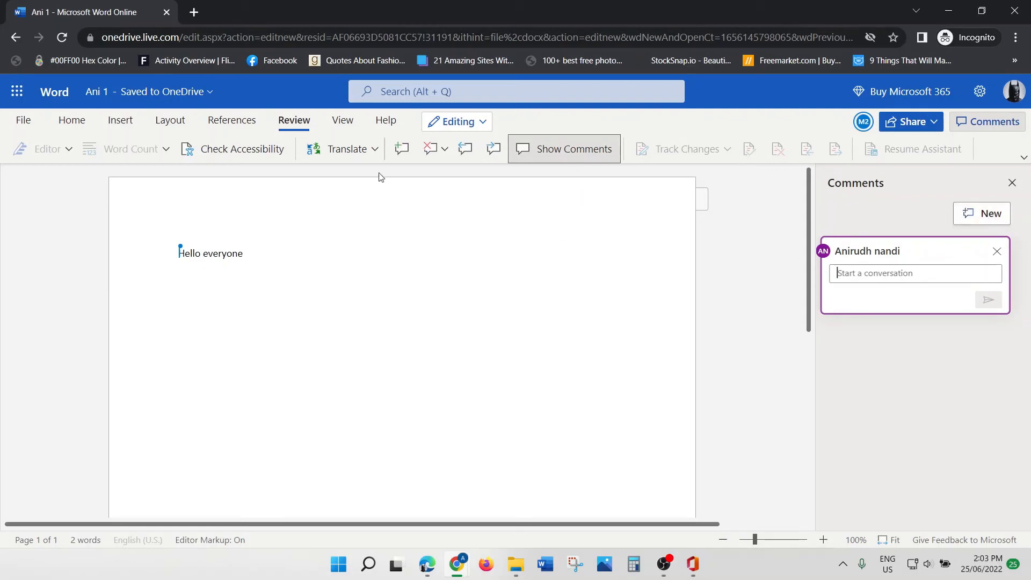
{"action": "left_click", "coordinate": [1012, 183]}
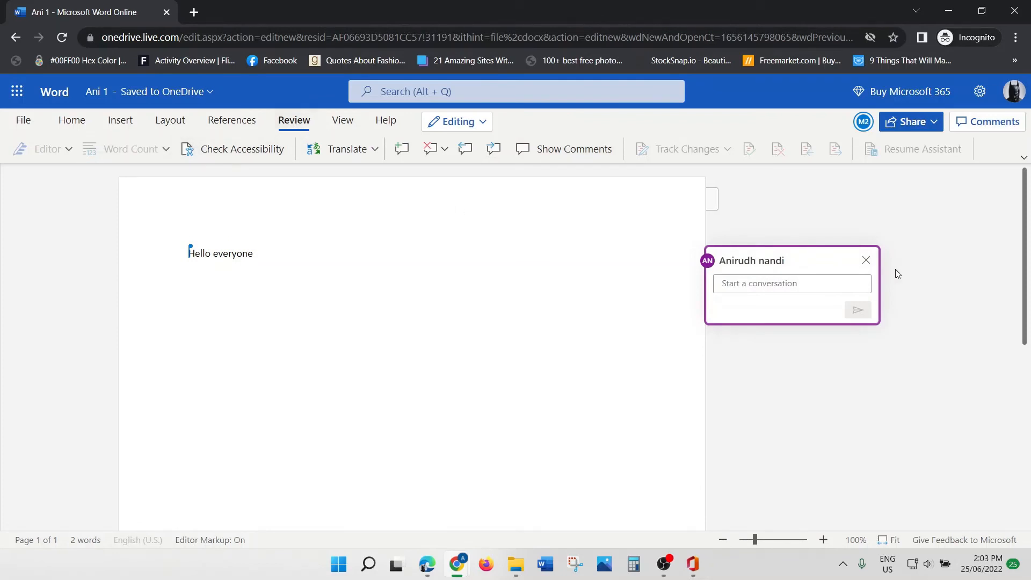
Step: Enter 'Sample Doc' as the comment text, post it, and restore the window size
{"action": "left_click", "coordinate": [741, 284]}
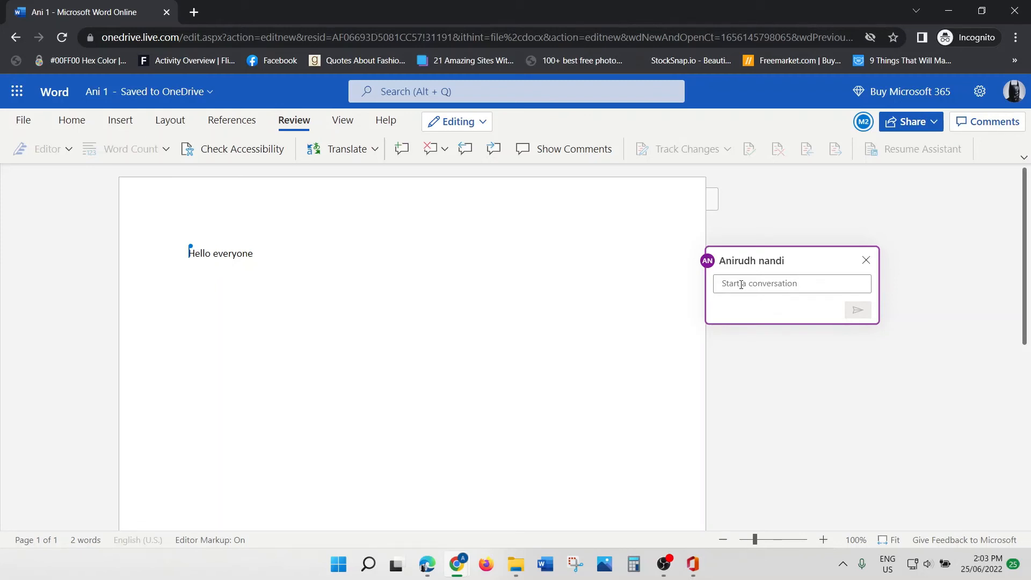
{"action": "left_click", "coordinate": [988, 121]}
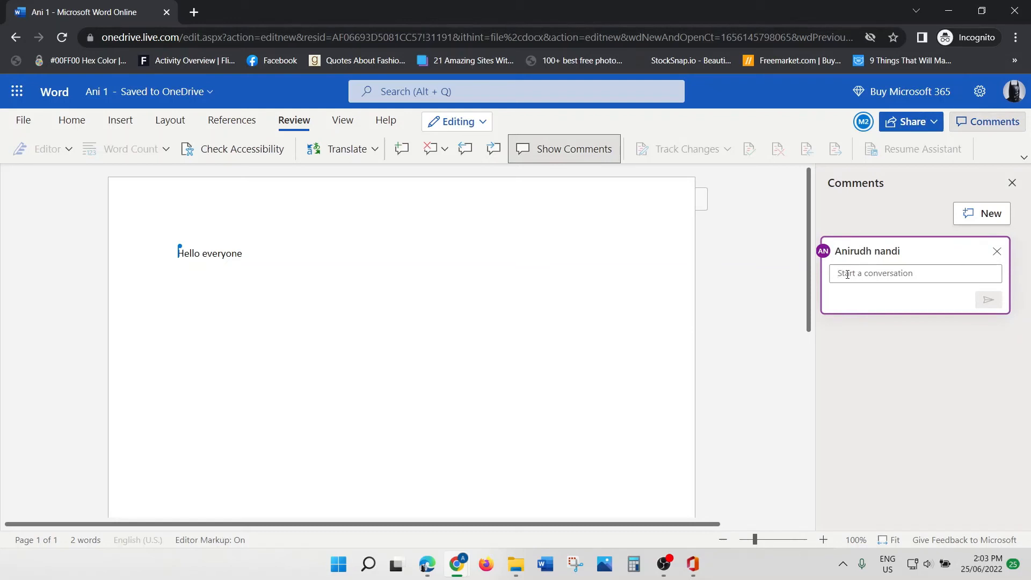
{"action": "type", "text": "Sample"}
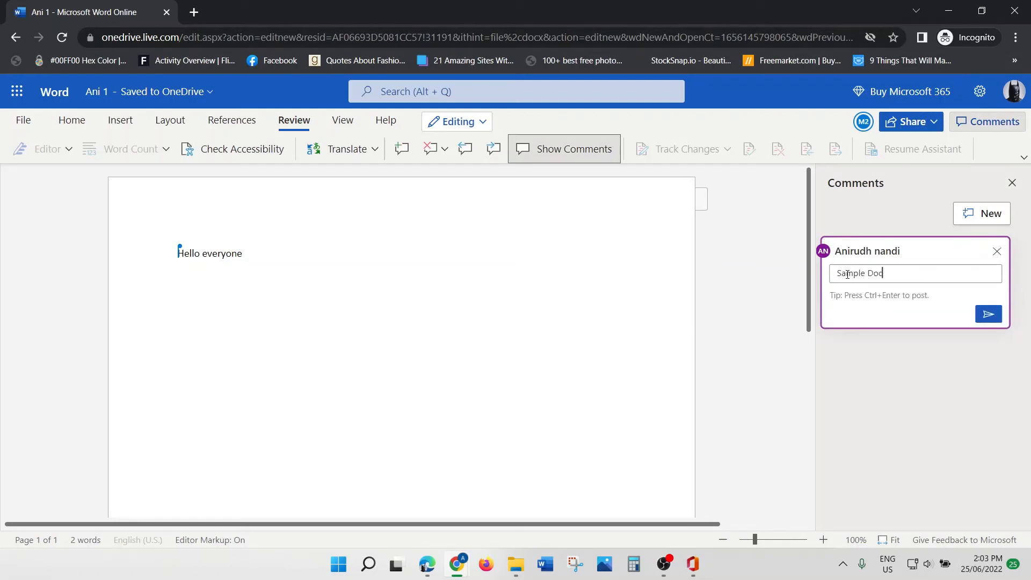
{"action": "type", "text": " Doc"}
{"action": "left_click", "coordinate": [988, 314]}
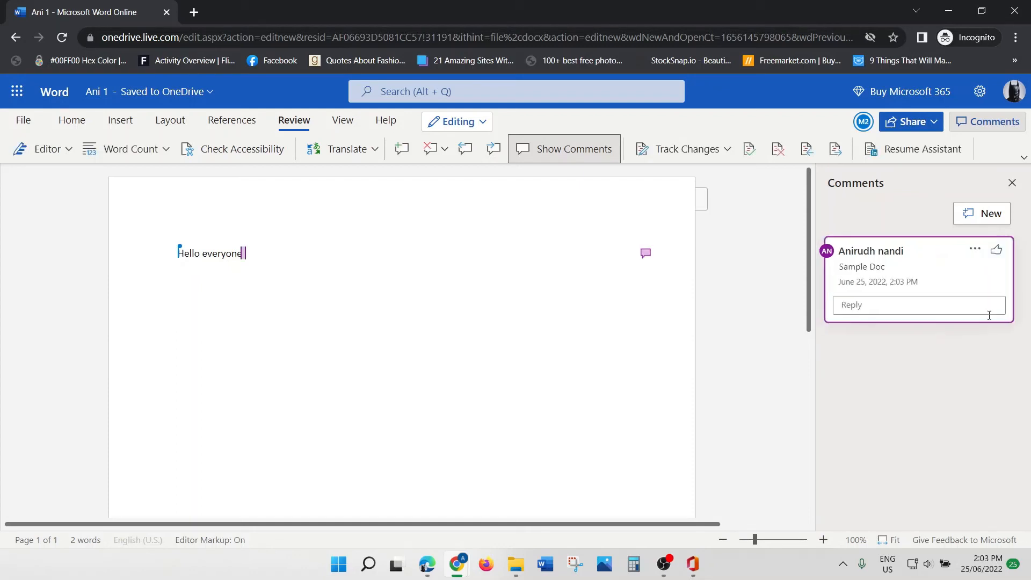
{"action": "left_click", "coordinate": [981, 11]}
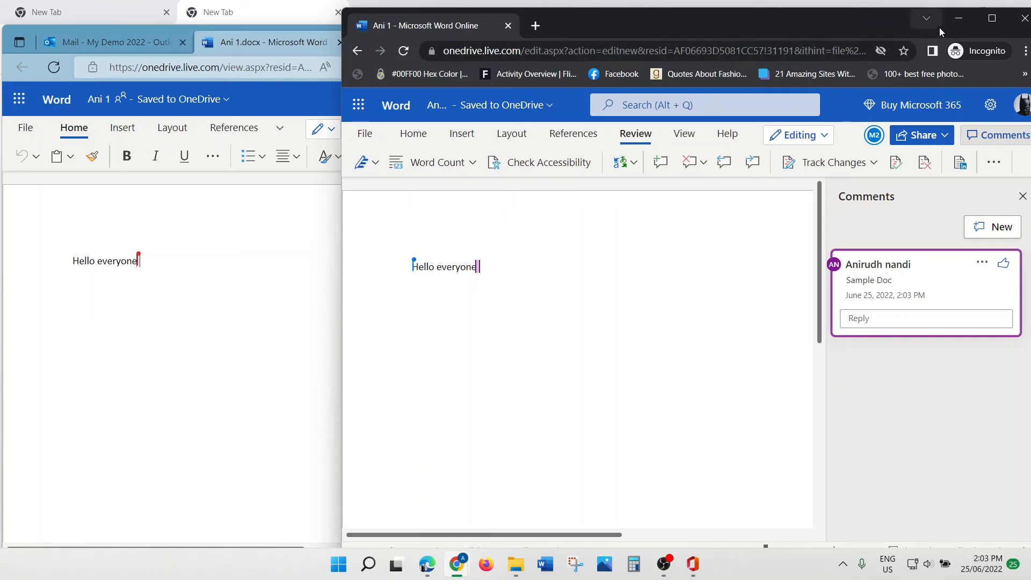
Step: Maximize the Edge copy of Ani 1 and show its Comments pane with the Sample Doc comment
{"action": "left_click", "coordinate": [323, 64]}
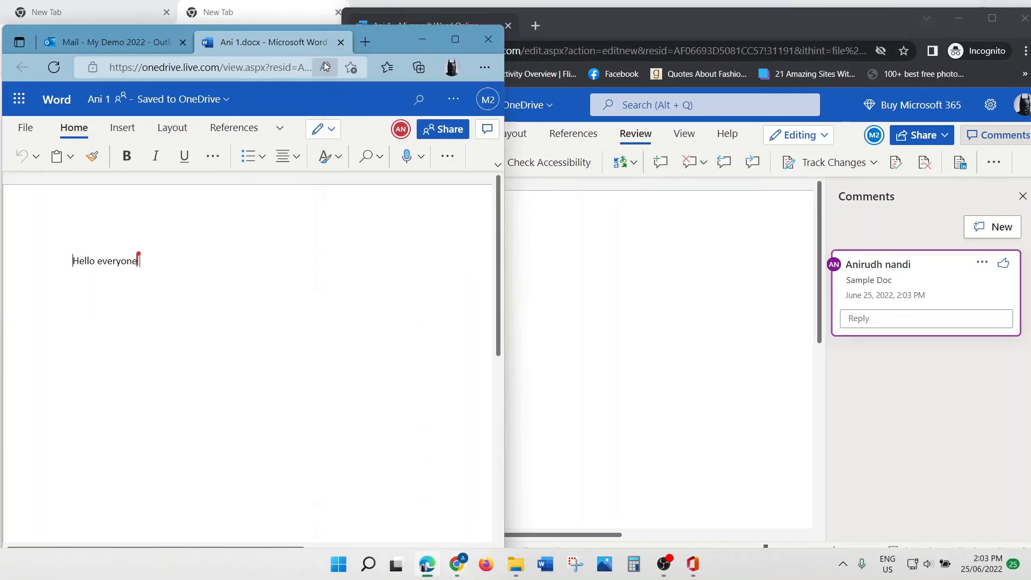
{"action": "left_click", "coordinate": [451, 43]}
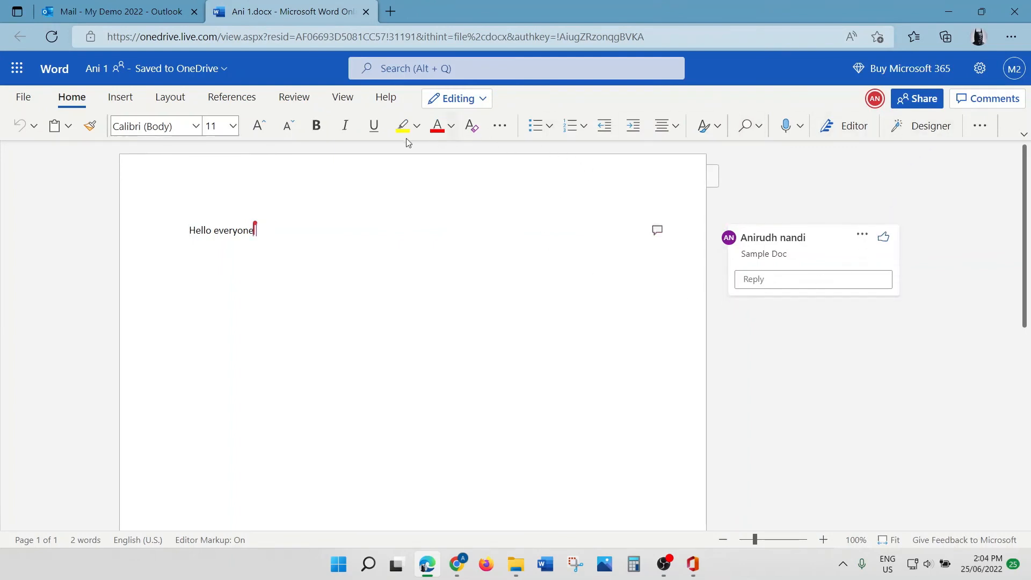
{"action": "left_click", "coordinate": [294, 98]}
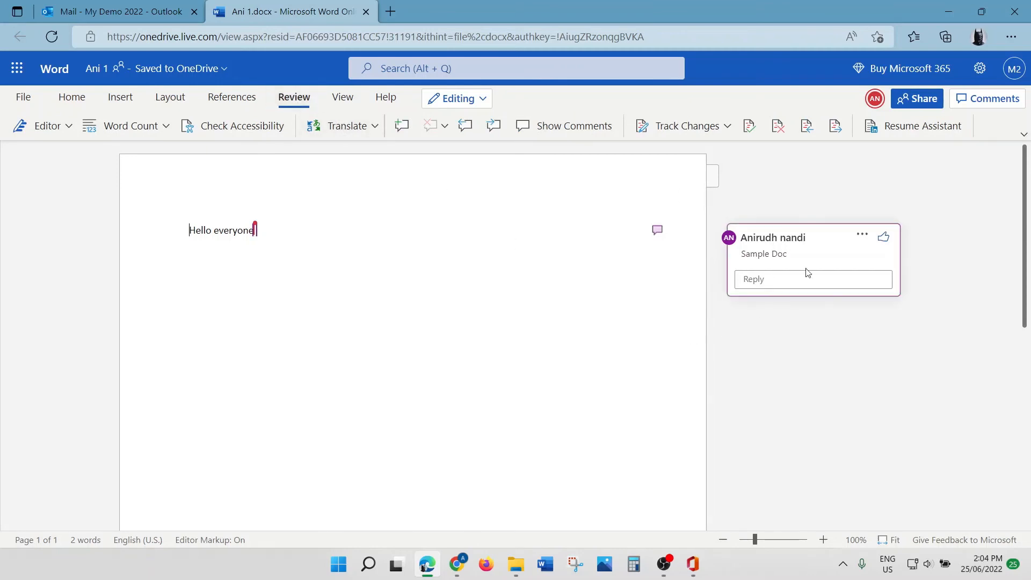
{"action": "left_click", "coordinate": [763, 280]}
{"action": "double_click", "coordinate": [722, 180]}
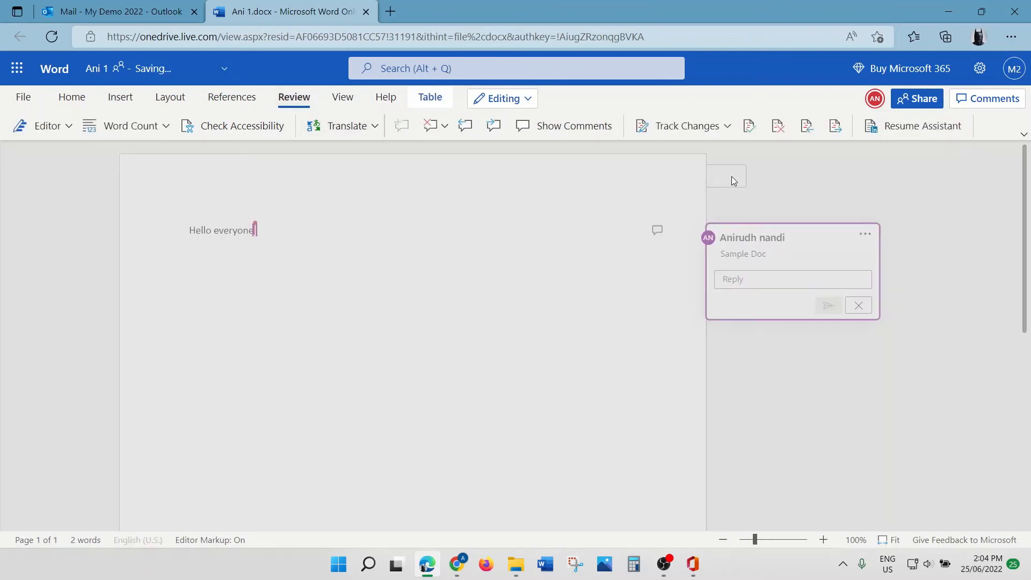
{"action": "left_click", "coordinate": [995, 99]}
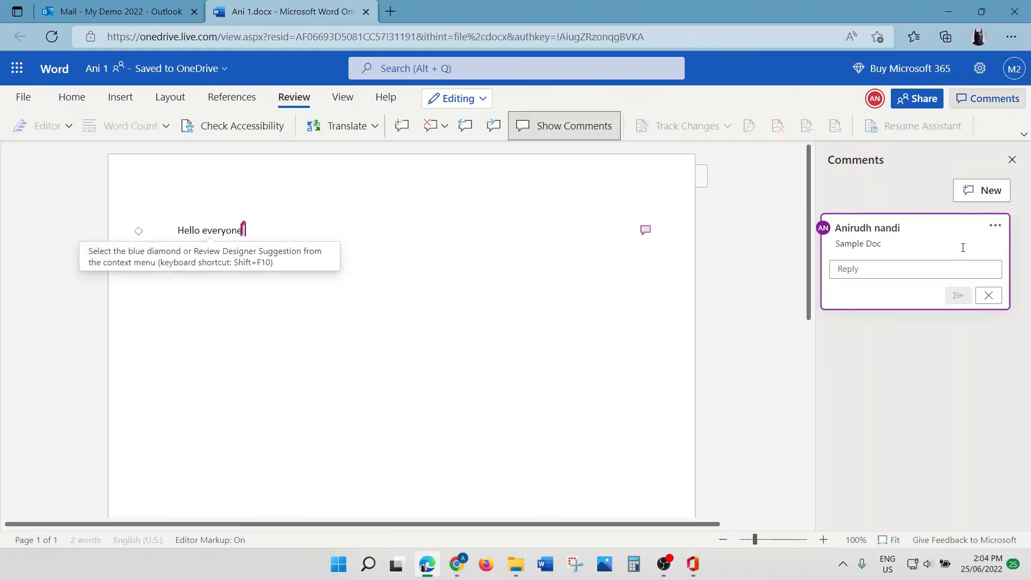
{"action": "key", "text": "alt+Tab"}
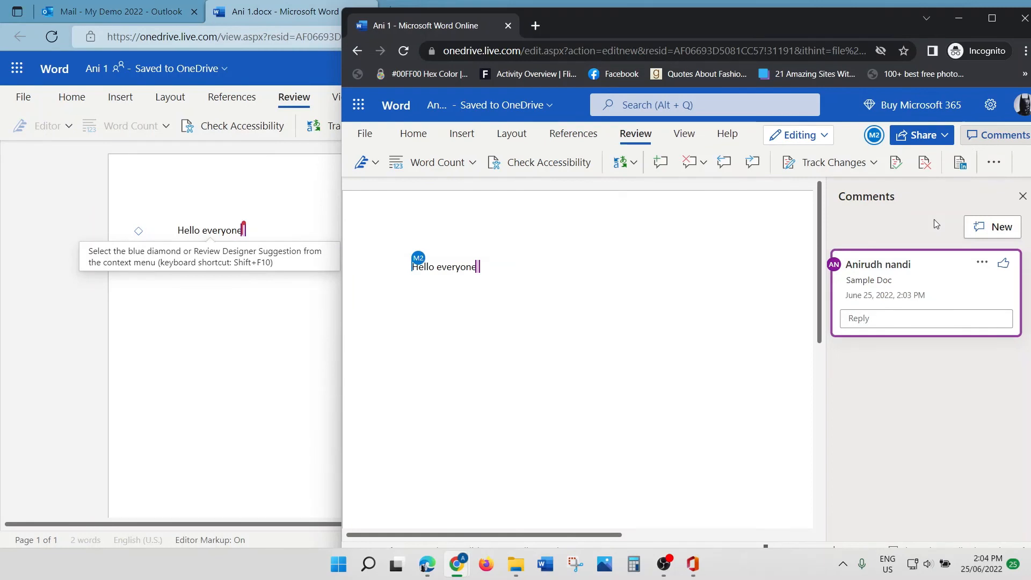
{"action": "key", "text": "alt+Tab"}
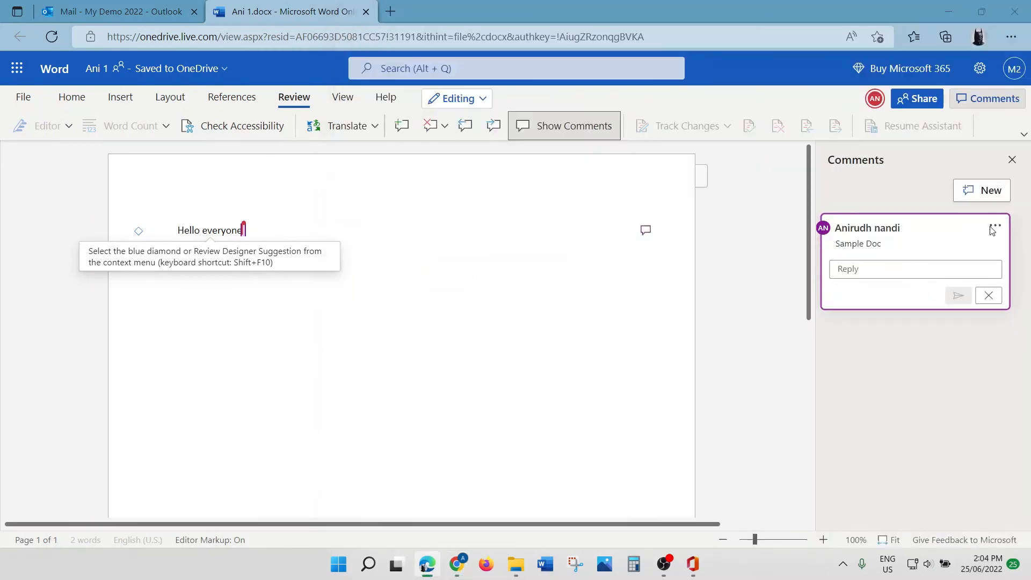
Step: Start a new comment on Hello and select Hello everyone in the incognito copy
{"action": "left_click", "coordinate": [985, 193]}
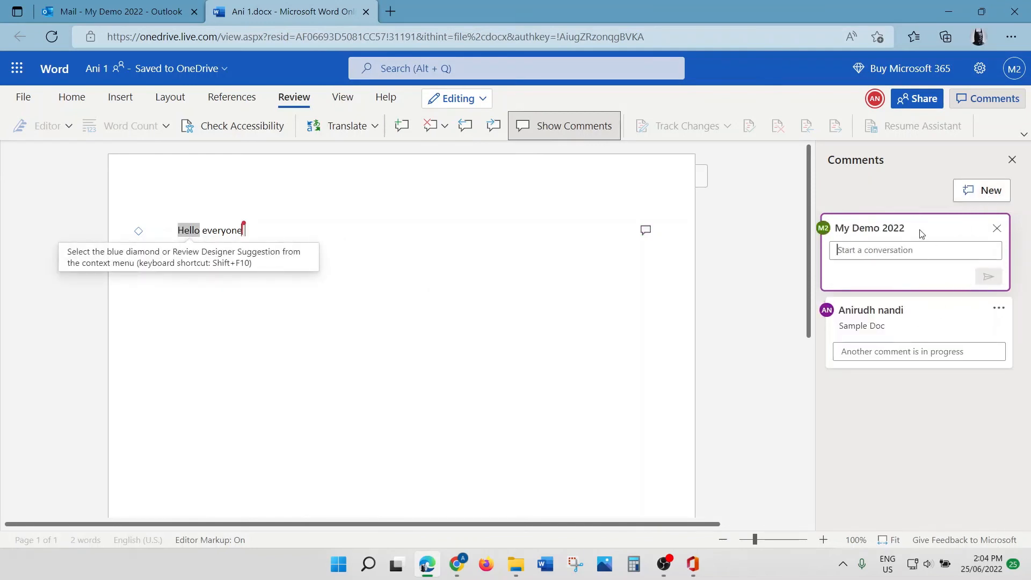
{"action": "key", "text": "alt+Tab"}
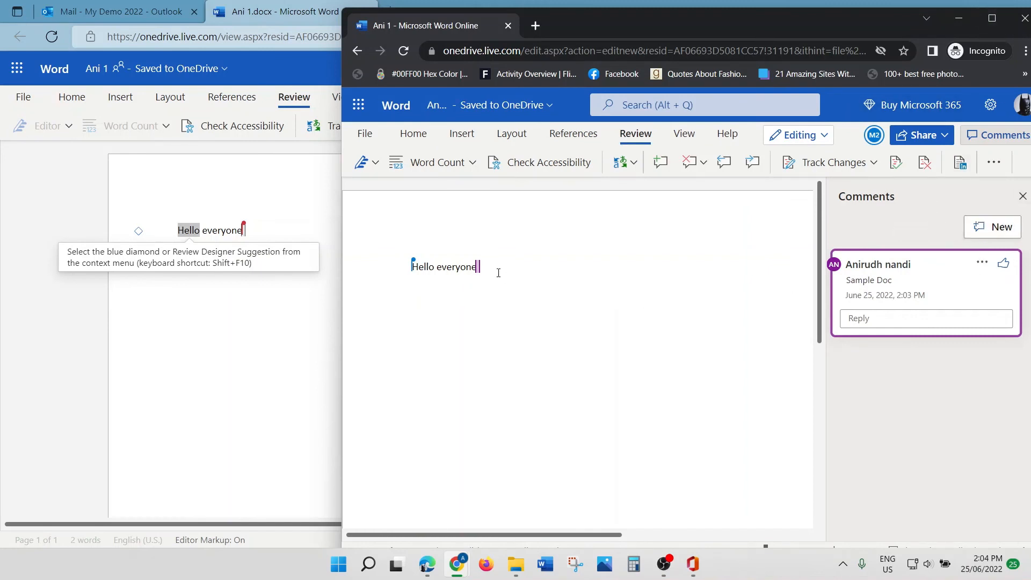
{"action": "left_click", "coordinate": [387, 264]}
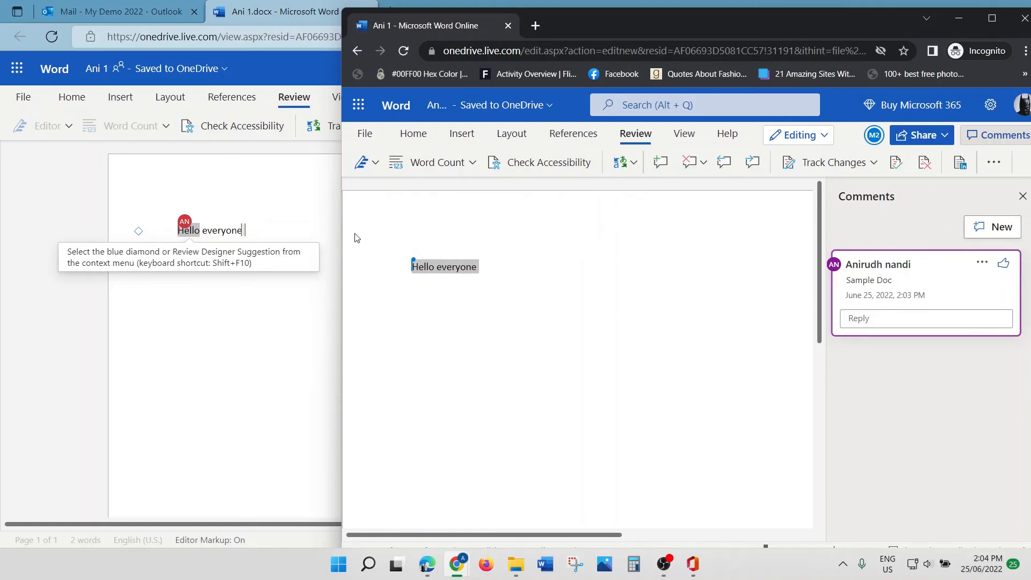
{"action": "left_click", "coordinate": [338, 234]}
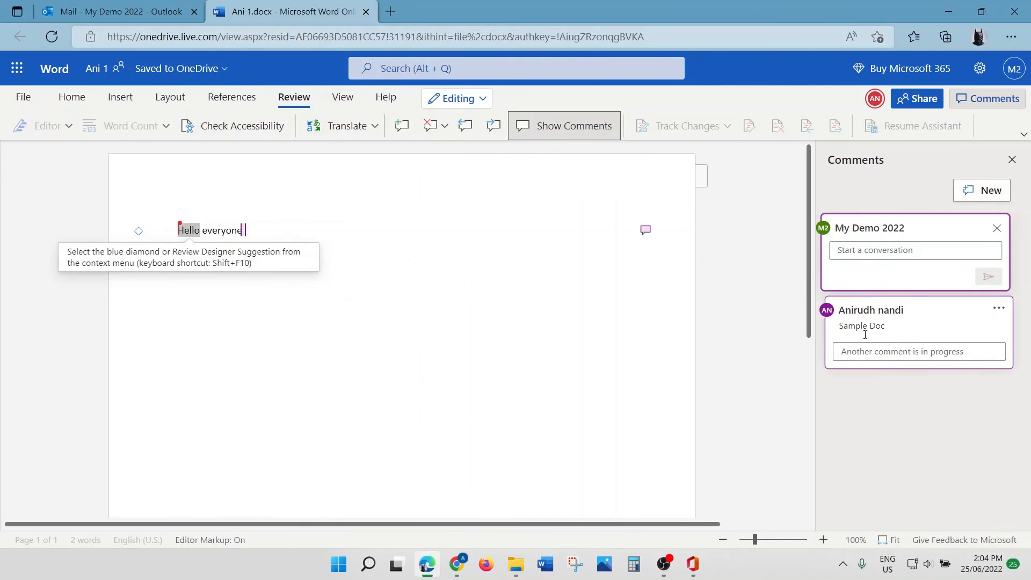